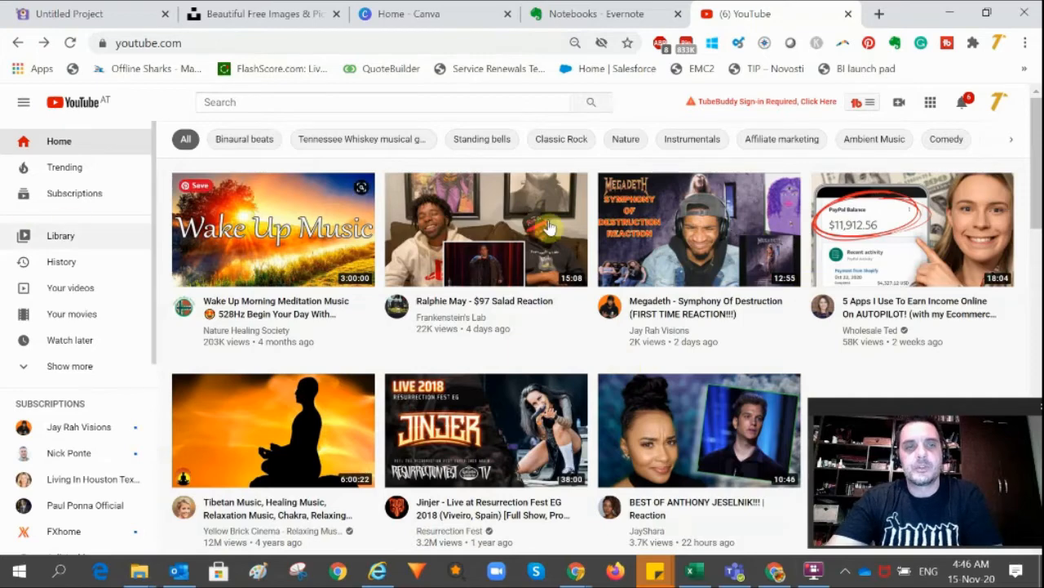
pyautogui.scroll(-6, 620, 367)
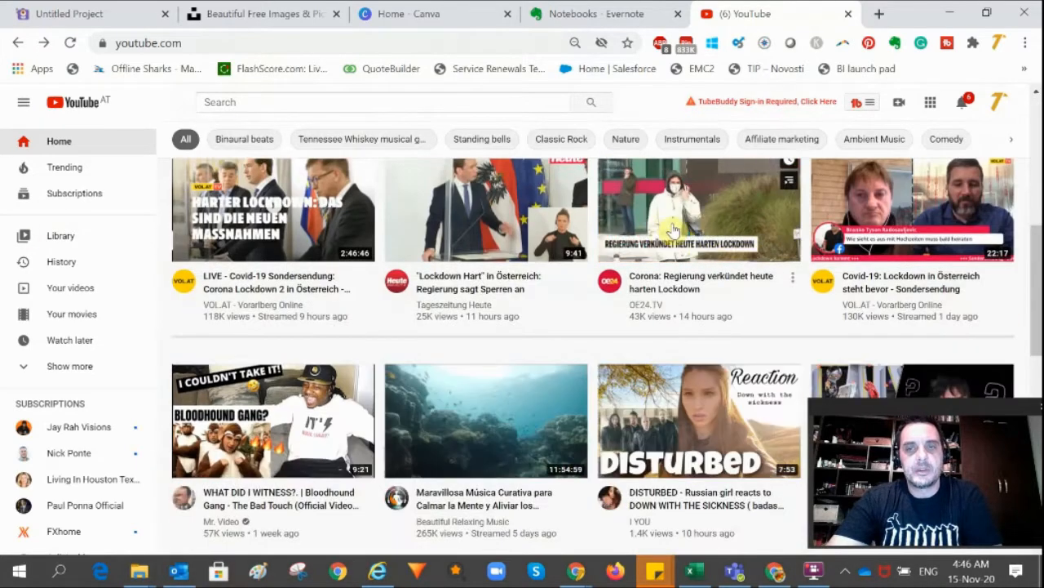
pyautogui.scroll(1, 587, 225)
pyautogui.scroll(-3, 620, 241)
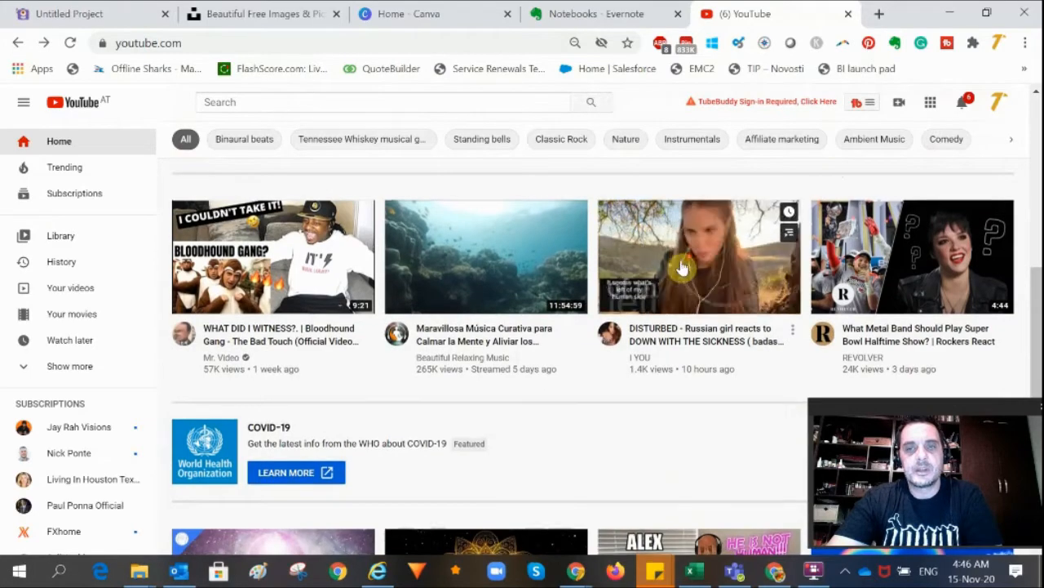
pyautogui.scroll(-5, 653, 253)
pyautogui.scroll(1, 677, 264)
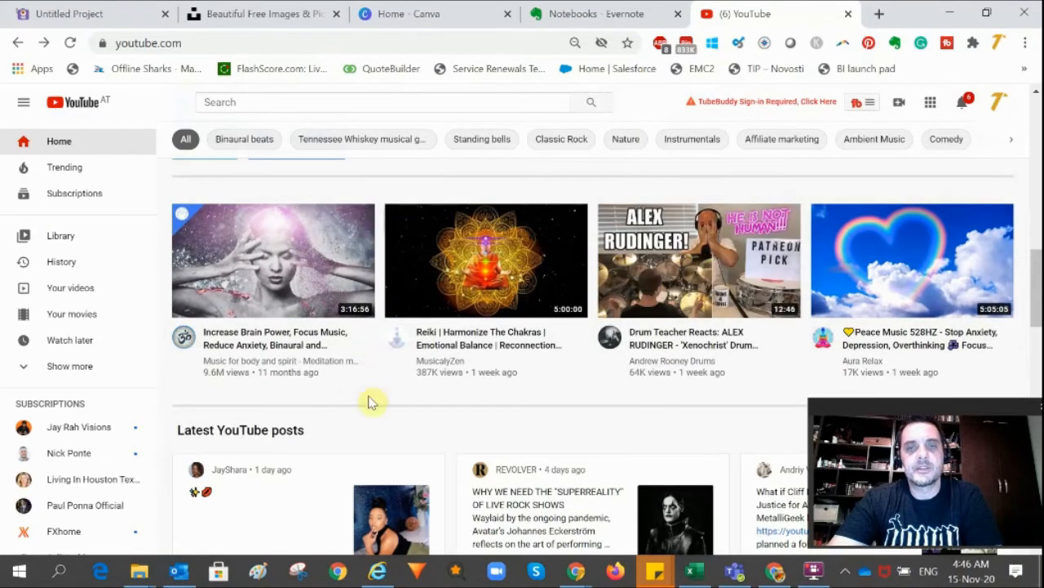
pyautogui.scroll(7, 545, 378)
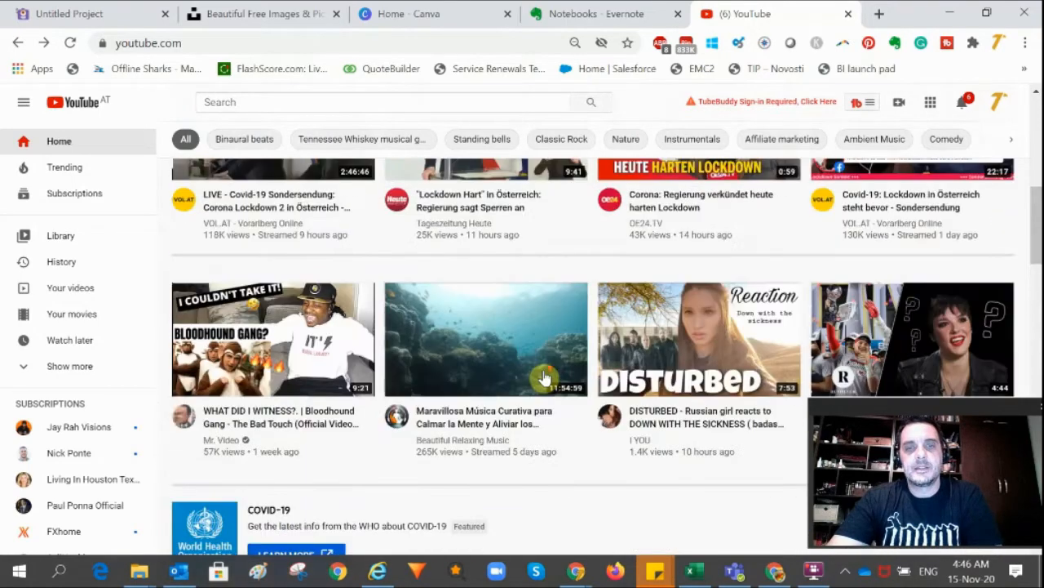
pyautogui.scroll(4, 545, 378)
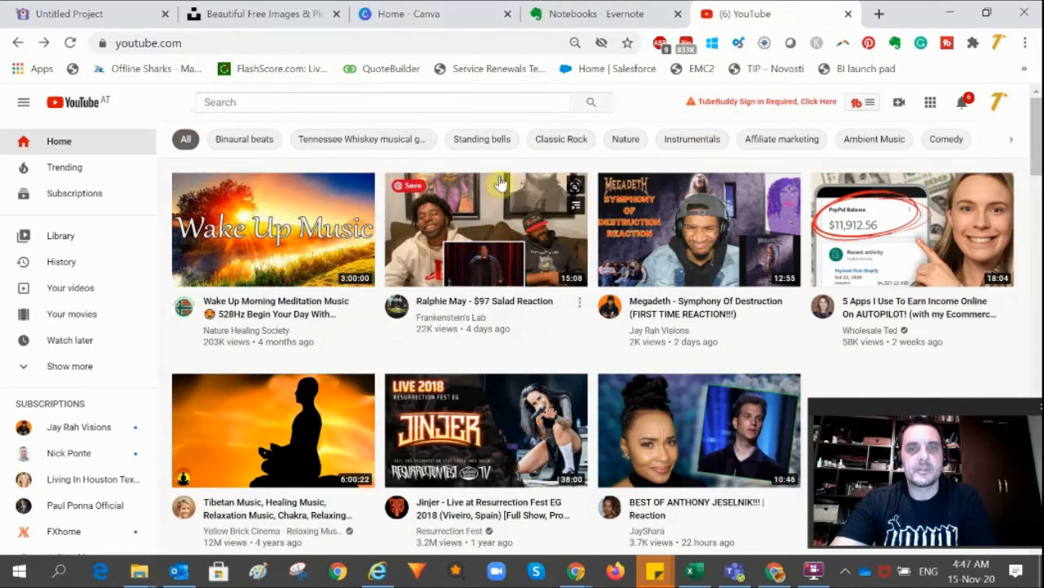
# Switch to the Unsplash tab and search for happy man photos
pyautogui.click(256, 18)
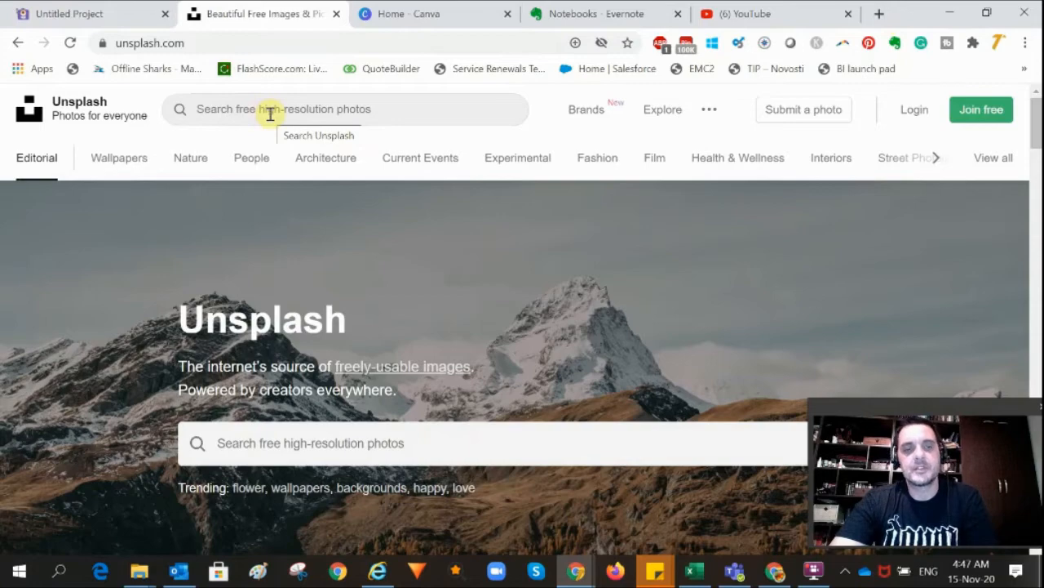
pyautogui.click(742, 18)
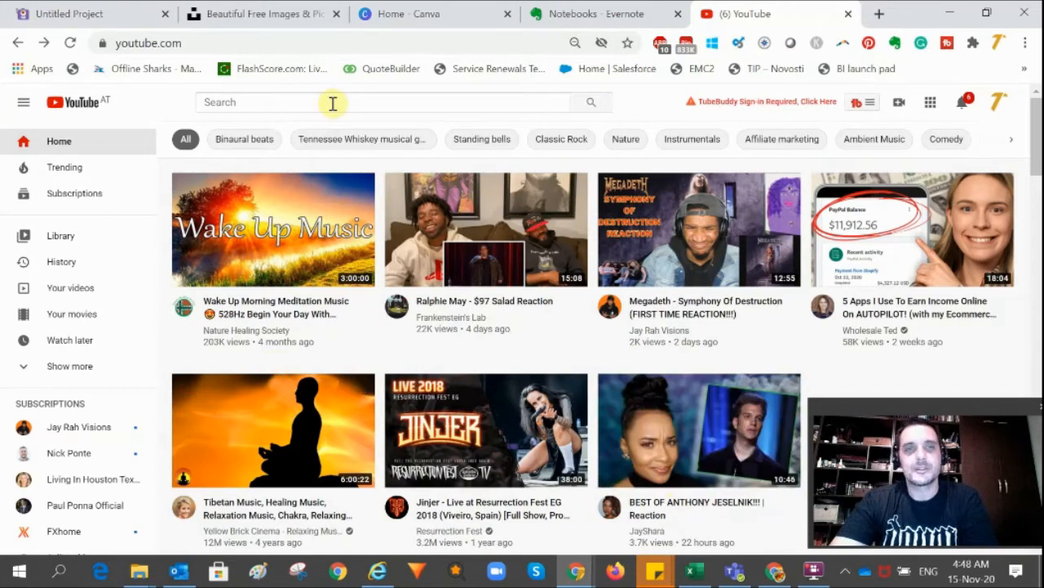
pyautogui.click(247, 13)
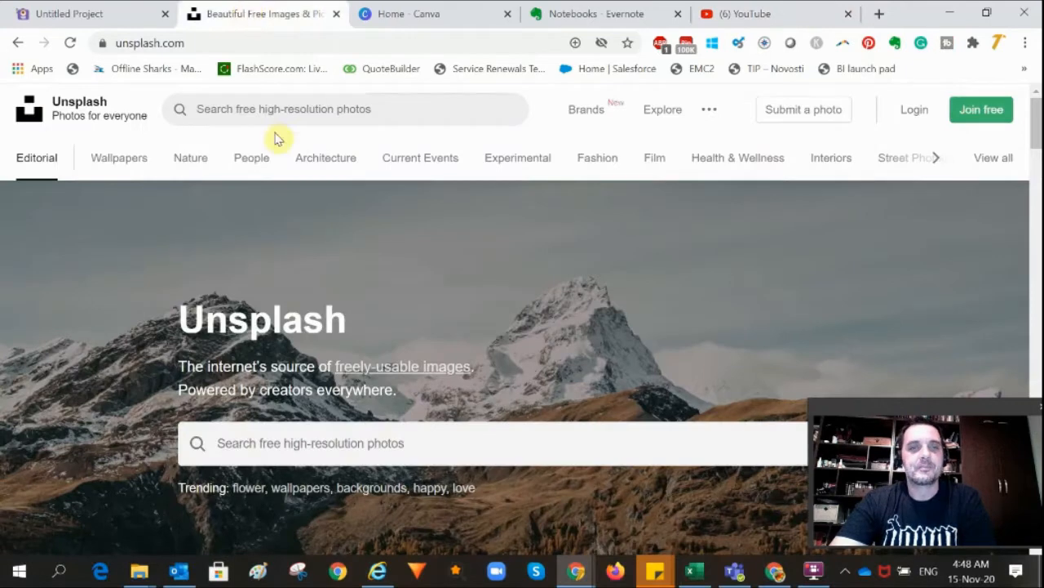
pyautogui.click(234, 109)
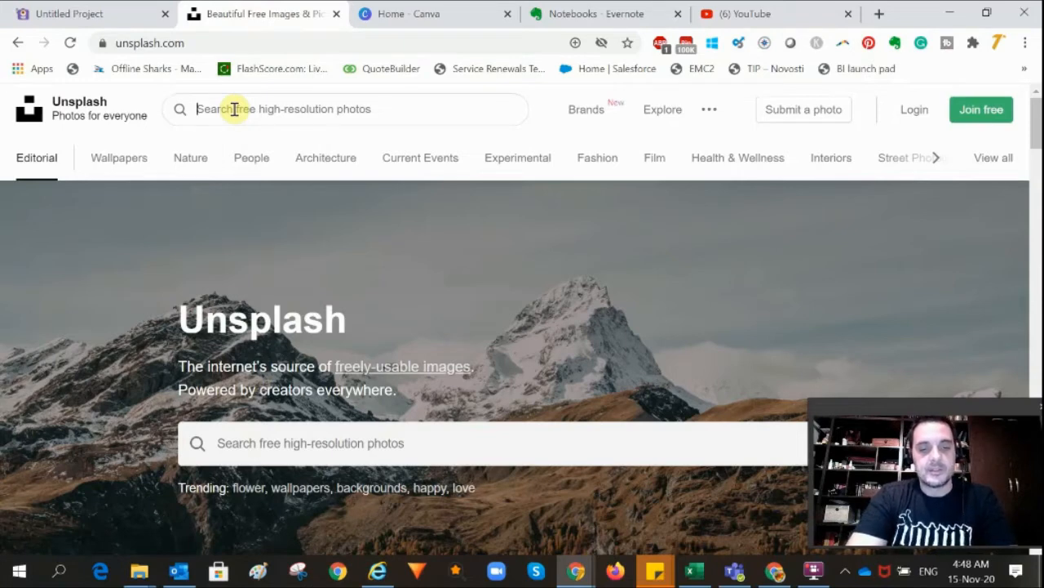
pyautogui.write('ha')
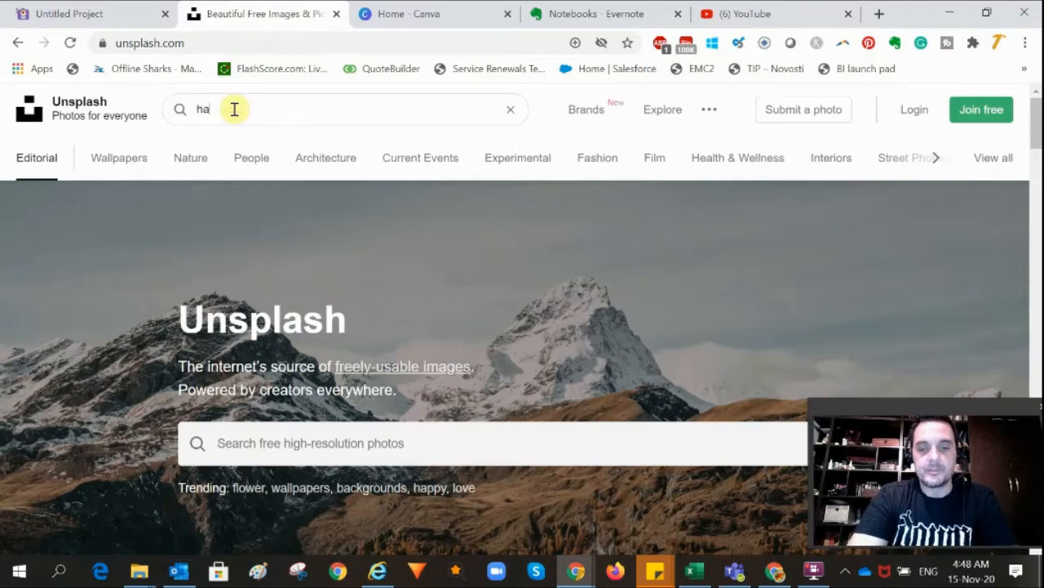
pyautogui.write('ppy man')
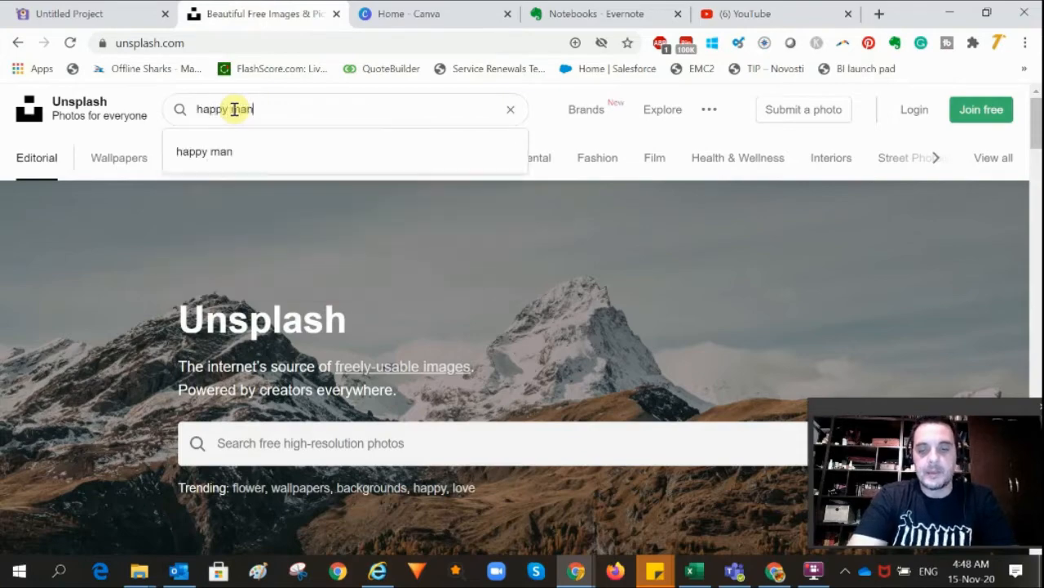
pyautogui.press('Return')
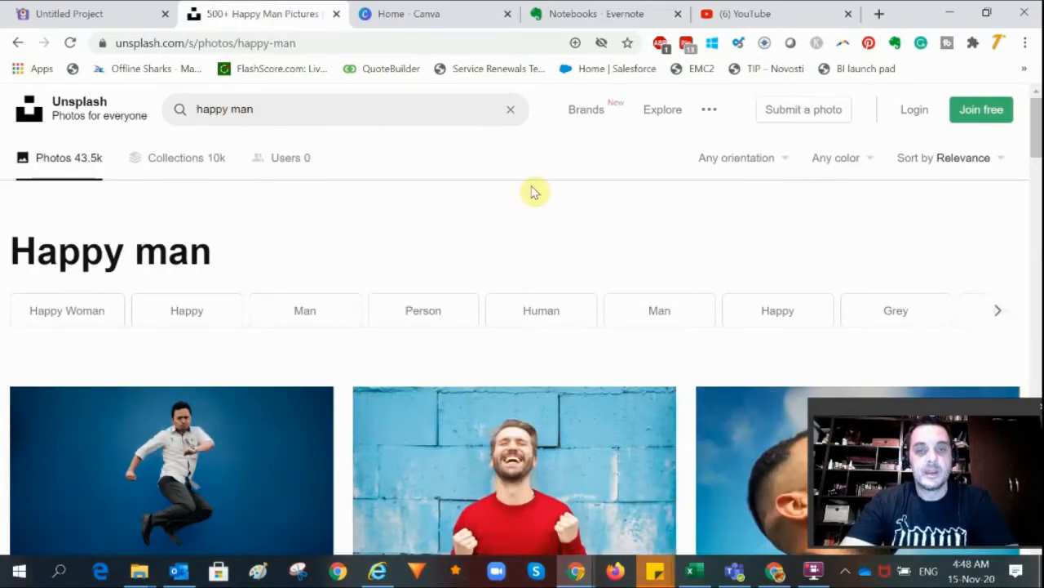
# Browse the happy man search results to choose a photo
pyautogui.scroll(-3, 534, 191)
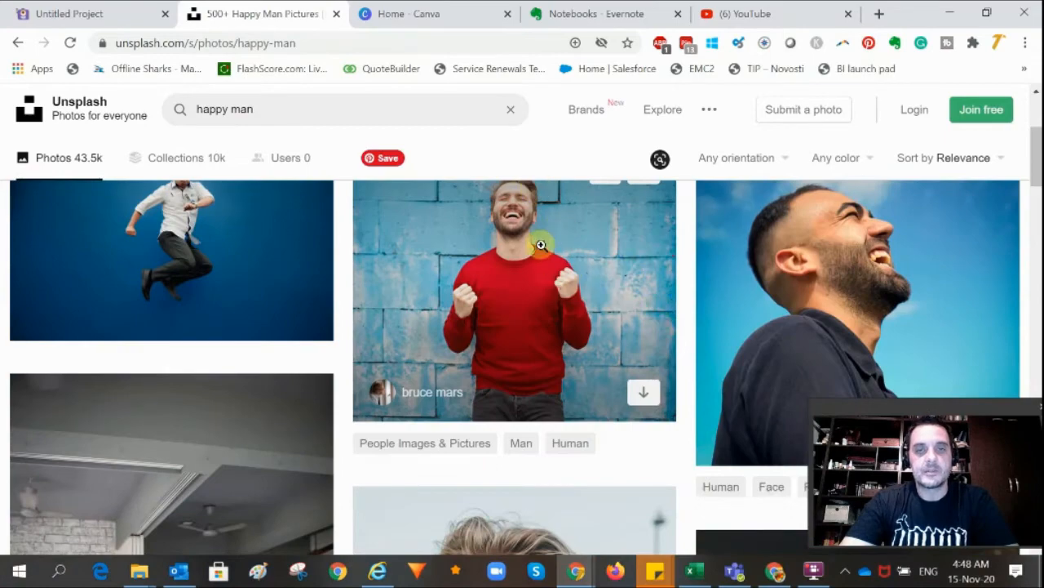
pyautogui.scroll(2, 560, 249)
pyautogui.scroll(-1, 560, 256)
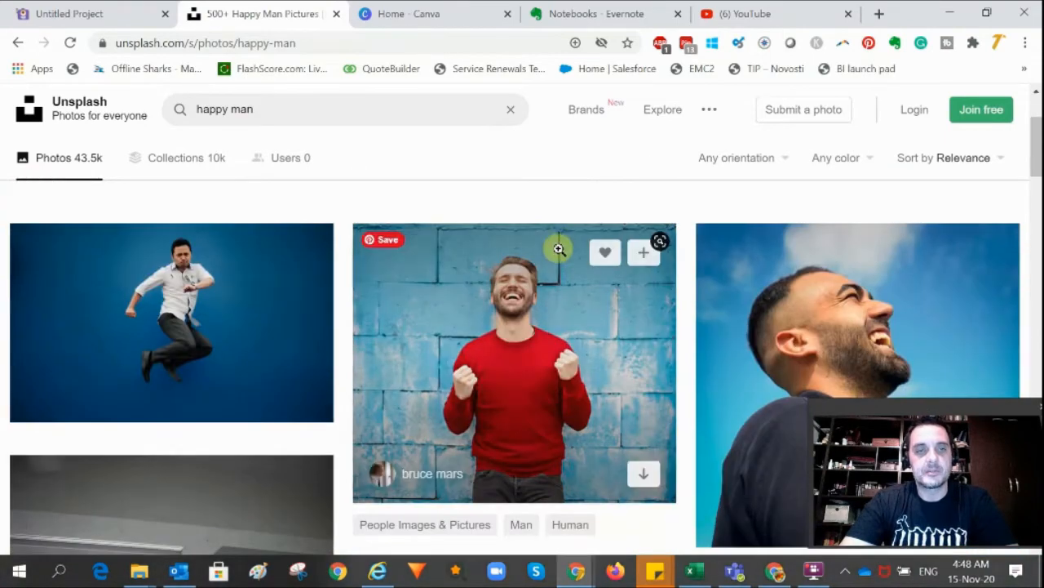
pyautogui.scroll(-2, 790, 307)
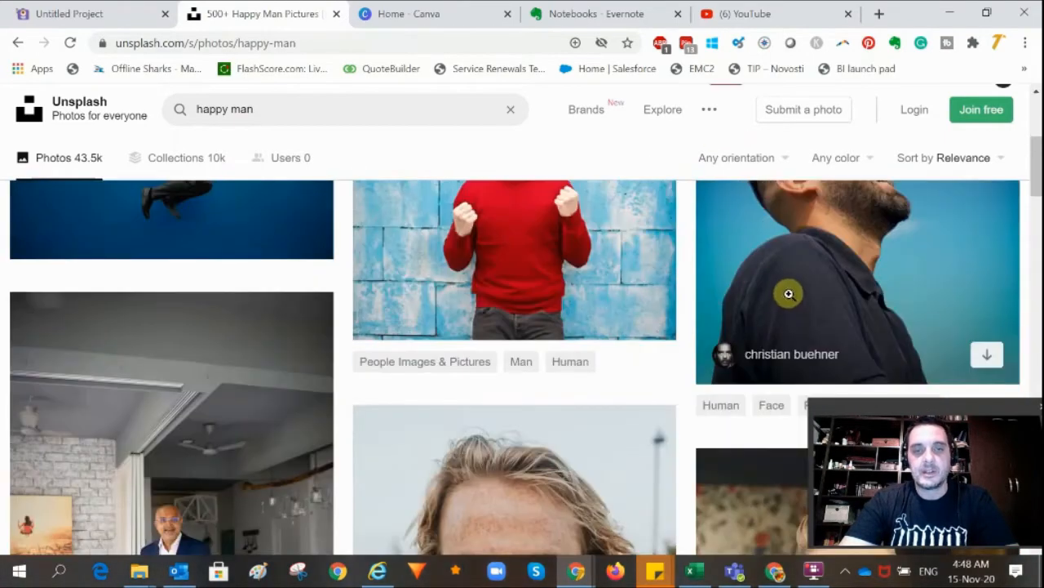
pyautogui.scroll(-6, 723, 292)
pyautogui.scroll(-4, 723, 292)
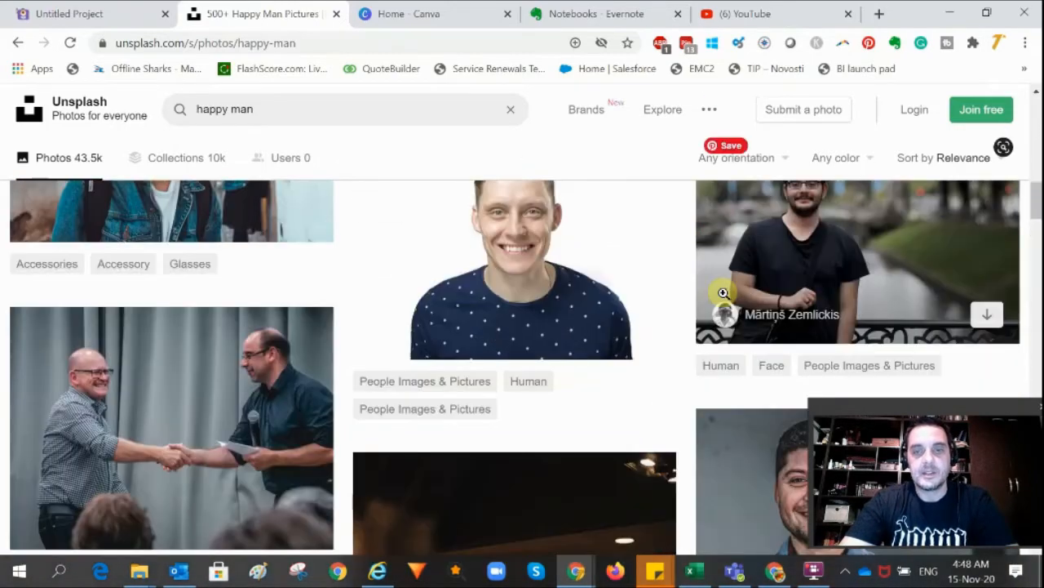
pyautogui.scroll(2, 723, 292)
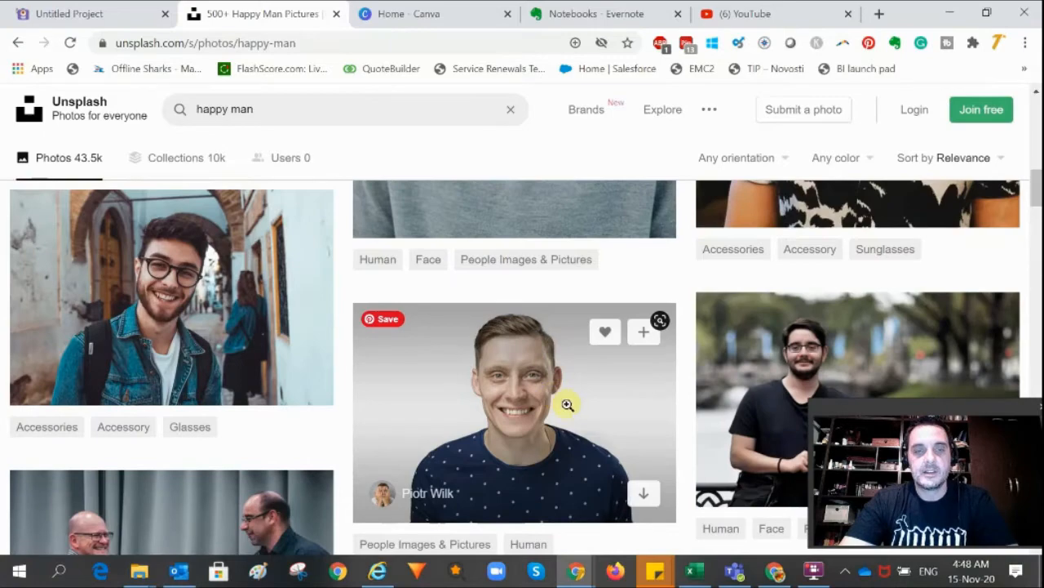
pyautogui.scroll(3, 851, 304)
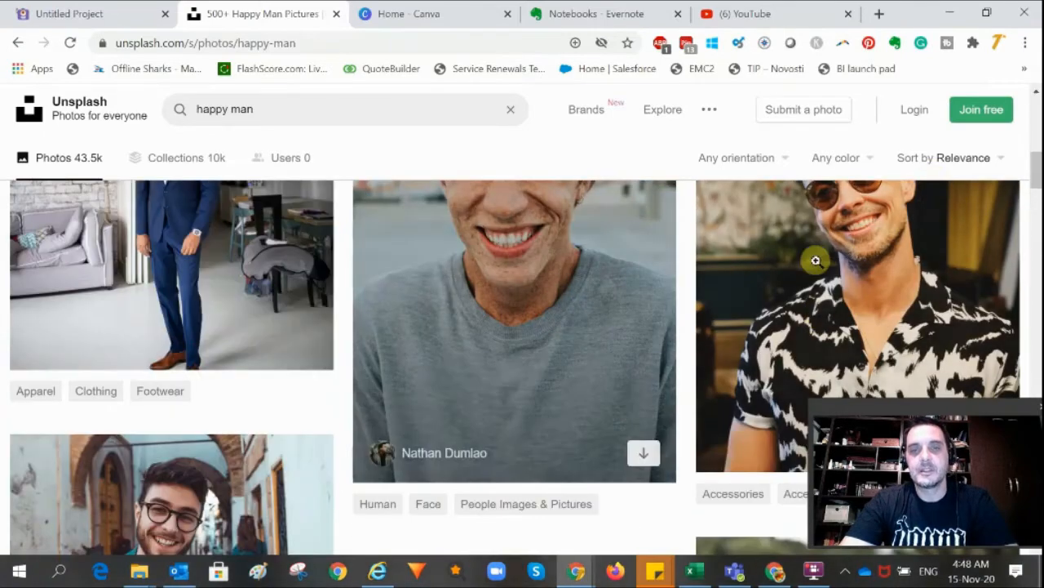
pyautogui.scroll(6, 816, 261)
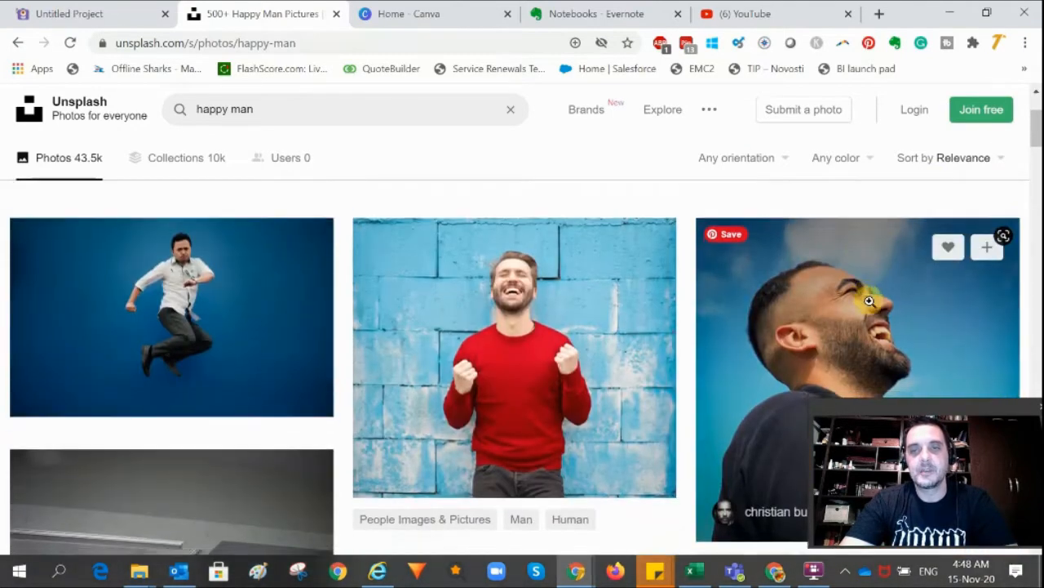
pyautogui.scroll(-1, 869, 301)
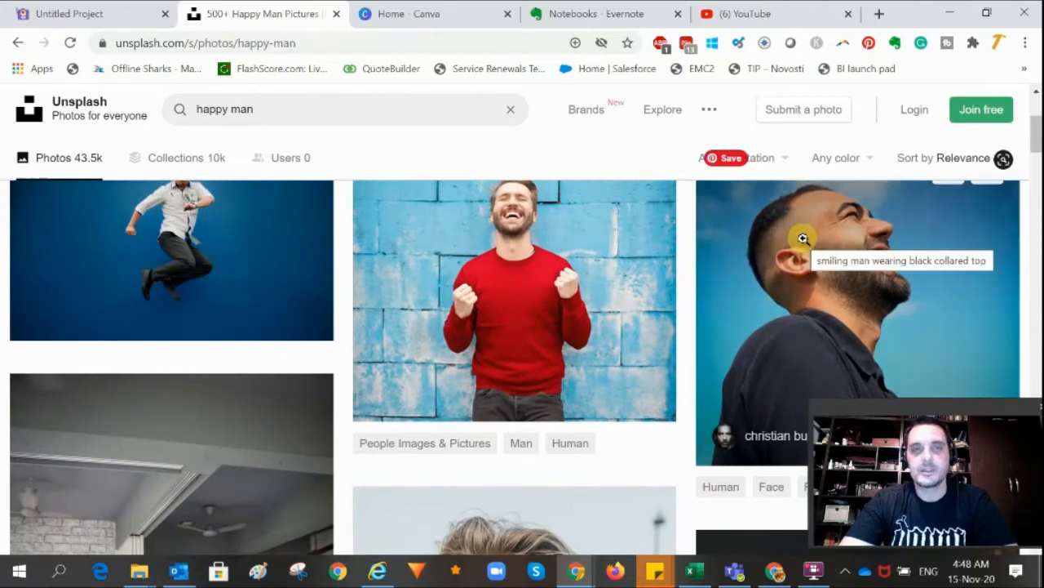
pyautogui.scroll(-10, 803, 238)
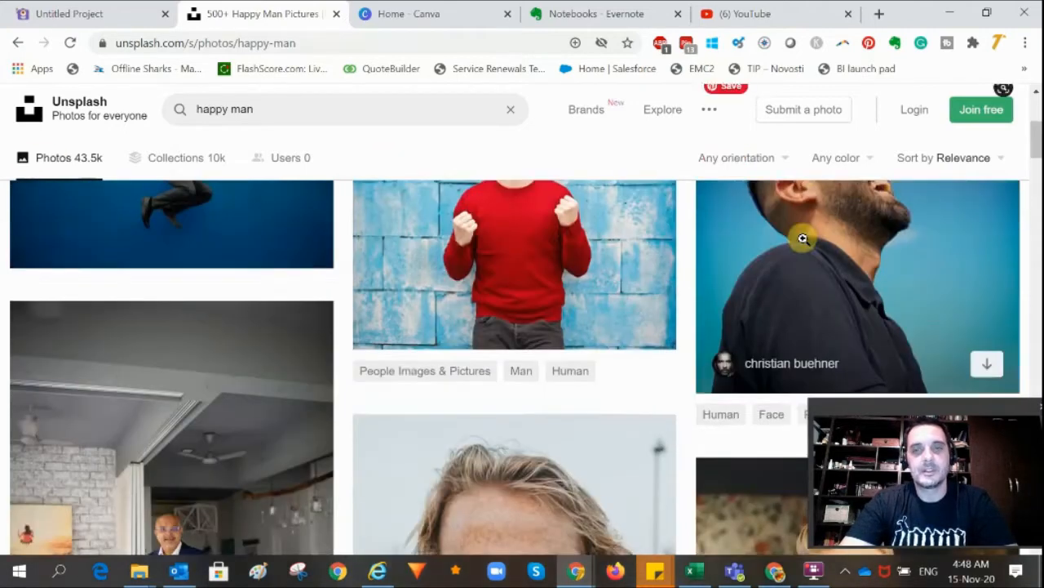
pyautogui.scroll(-12, 752, 240)
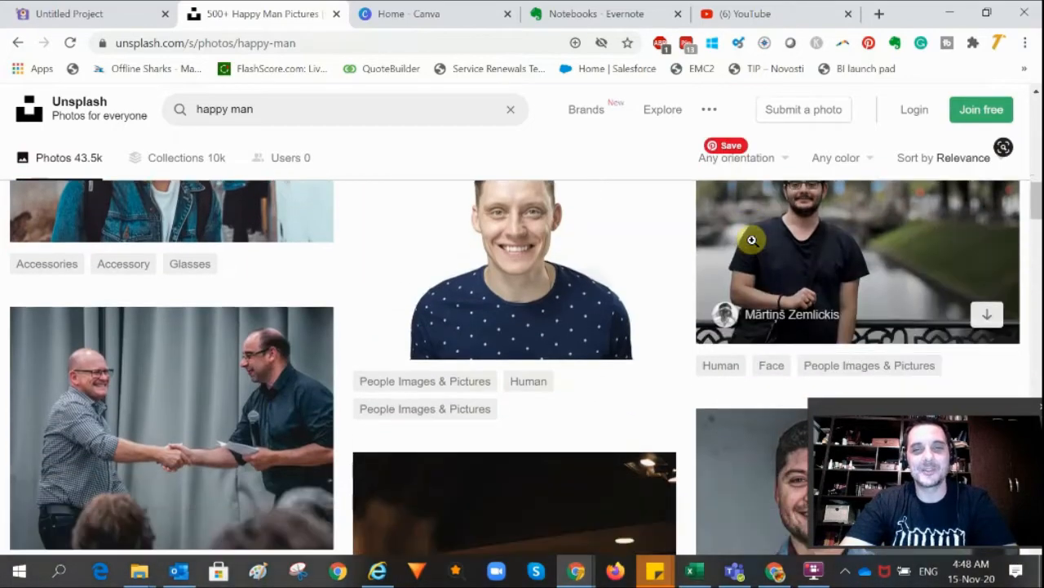
pyautogui.scroll(-6, 753, 240)
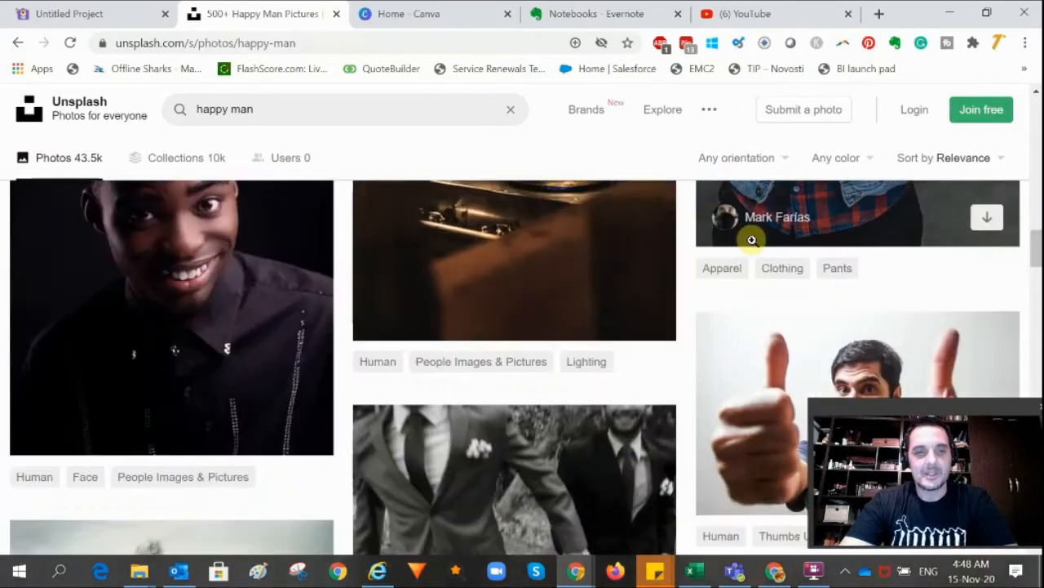
pyautogui.scroll(2, 753, 240)
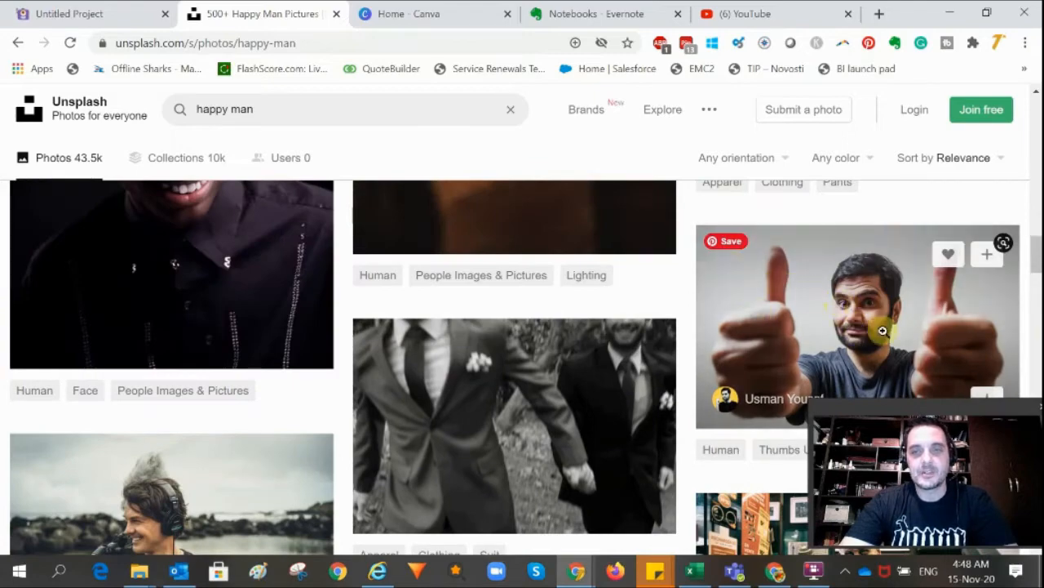
pyautogui.scroll(-1, 789, 288)
pyautogui.scroll(-8, 789, 287)
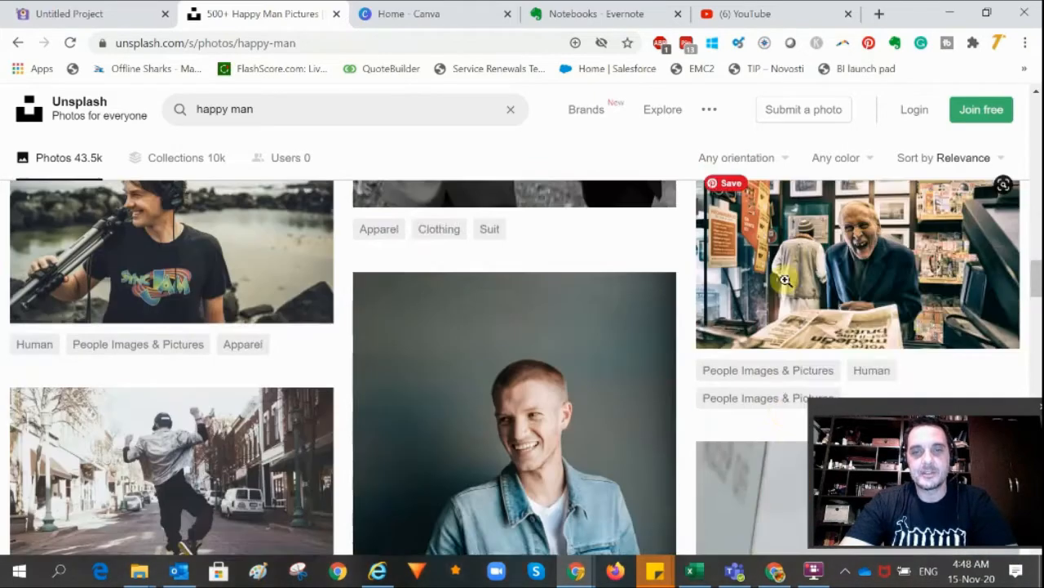
pyautogui.scroll(-20, 785, 280)
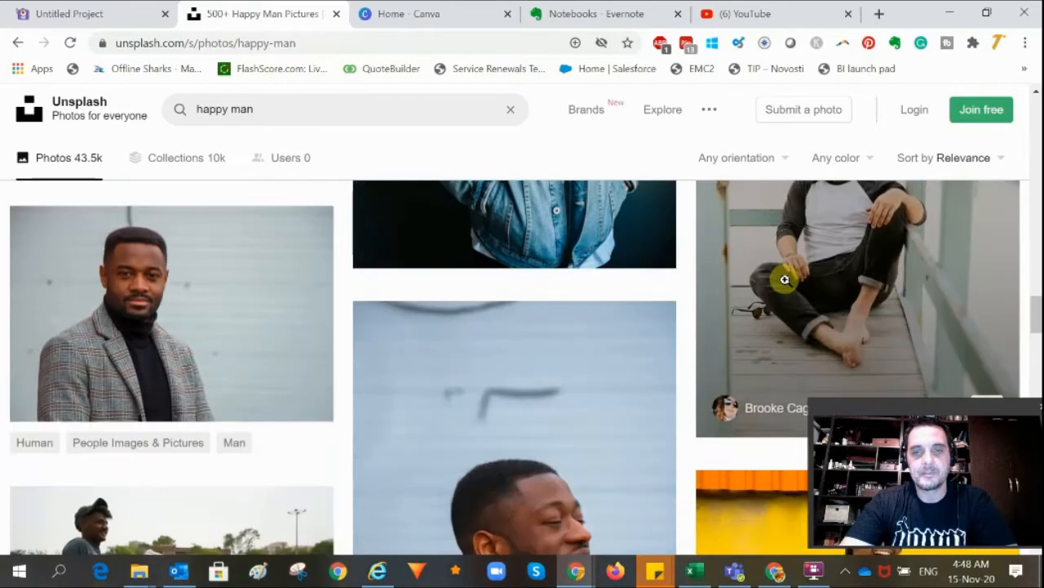
pyautogui.scroll(5, 785, 280)
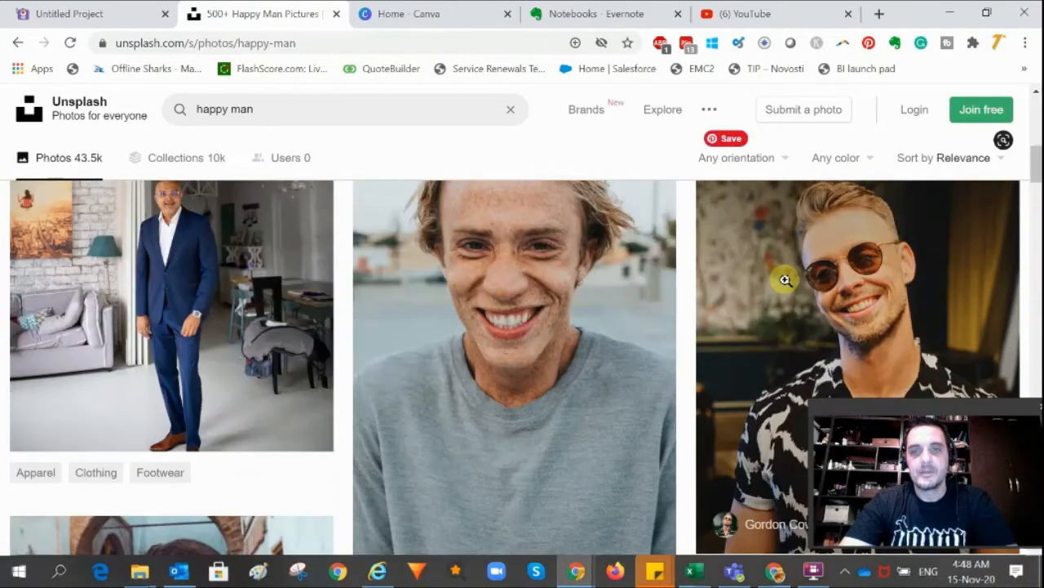
pyautogui.scroll(-8, 786, 280)
pyautogui.scroll(2, 785, 284)
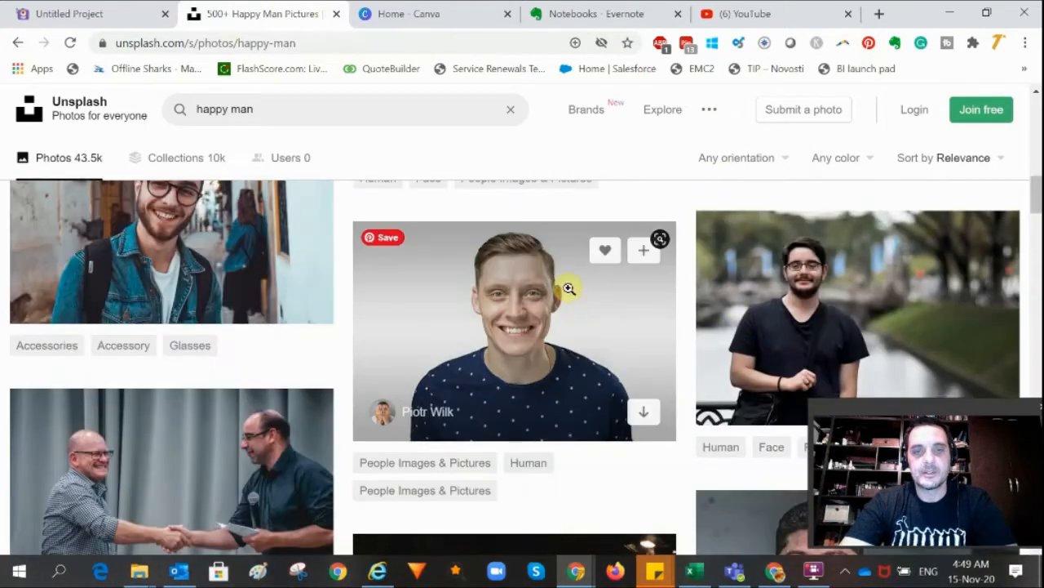
# Download the photo of the smiling man in a dotted navy shirt into the Pictures folder, then close the thank-you popup
pyautogui.click(567, 286)
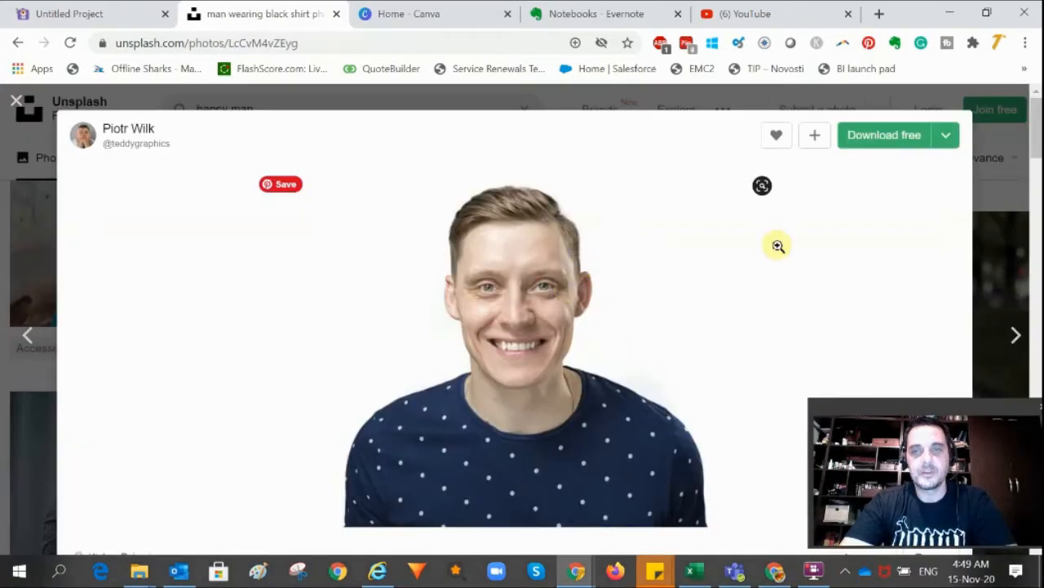
pyautogui.click(874, 143)
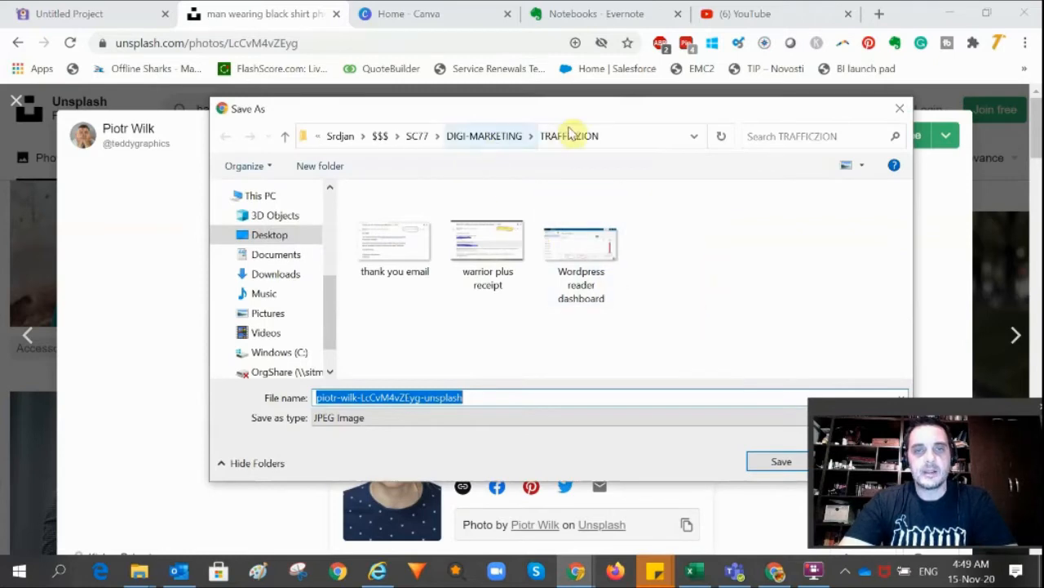
pyautogui.click(267, 313)
pyautogui.scroll(-10, 703, 235)
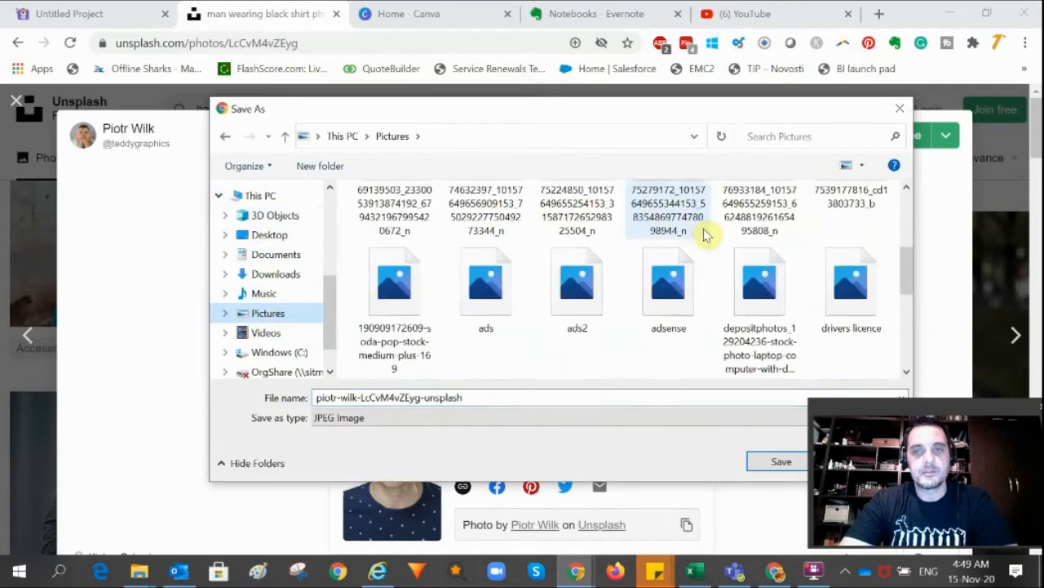
pyautogui.click(401, 397)
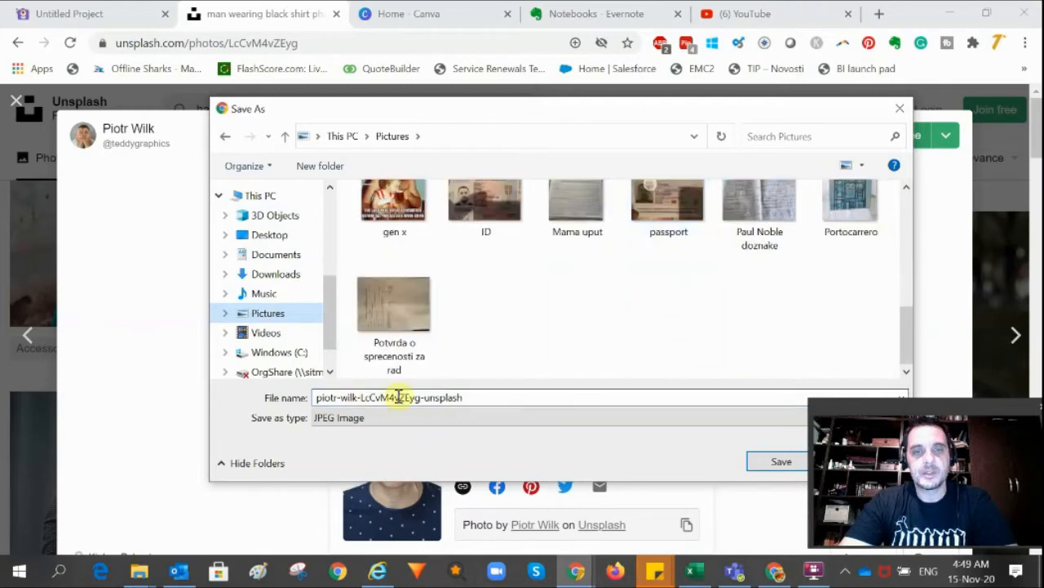
pyautogui.click(781, 462)
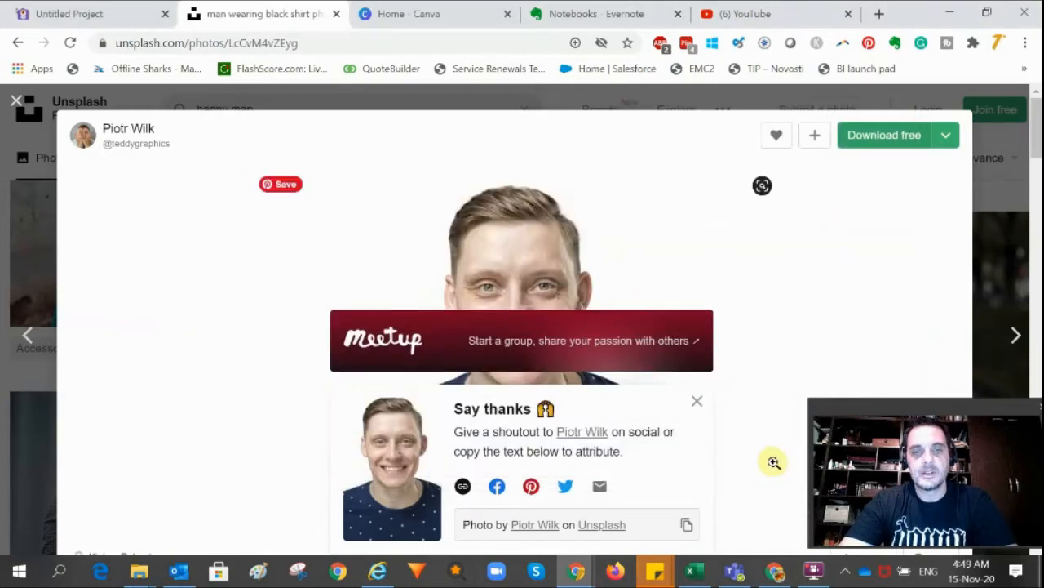
pyautogui.scroll(-1, 490, 341)
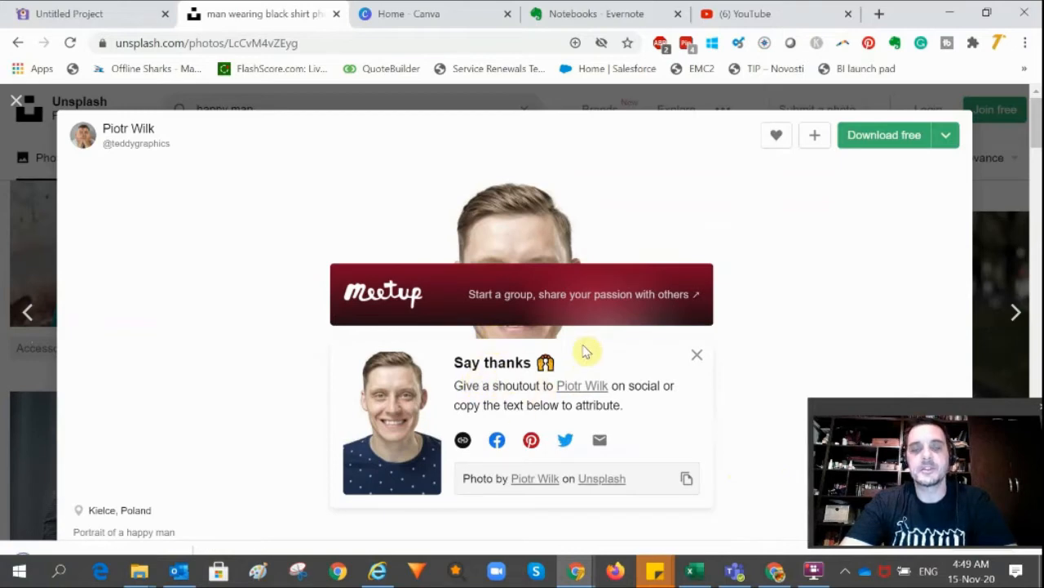
pyautogui.click(698, 360)
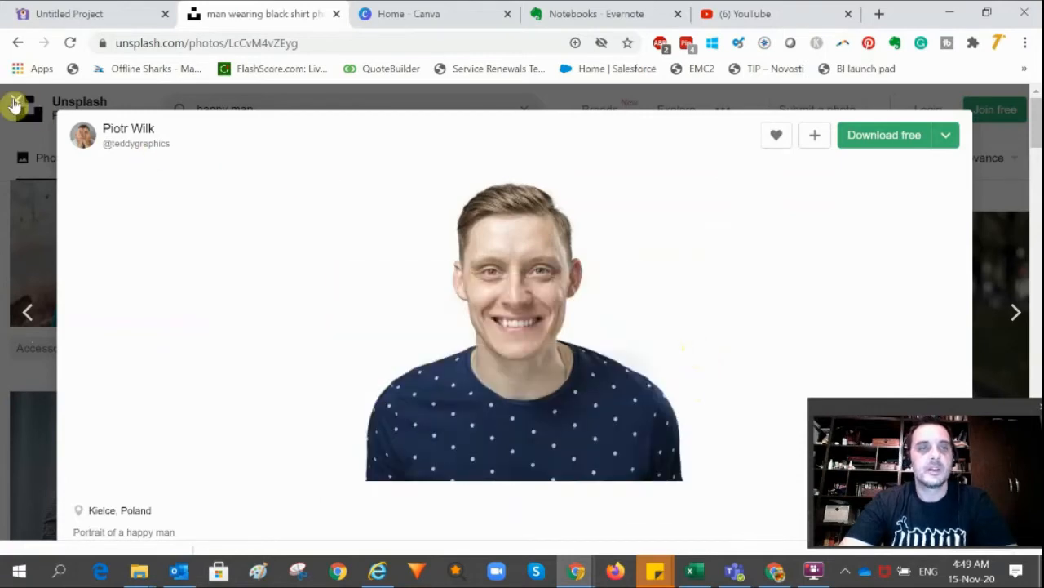
# Close the Unsplash photo view and switch to the Picmaker project tab
pyautogui.click(20, 103)
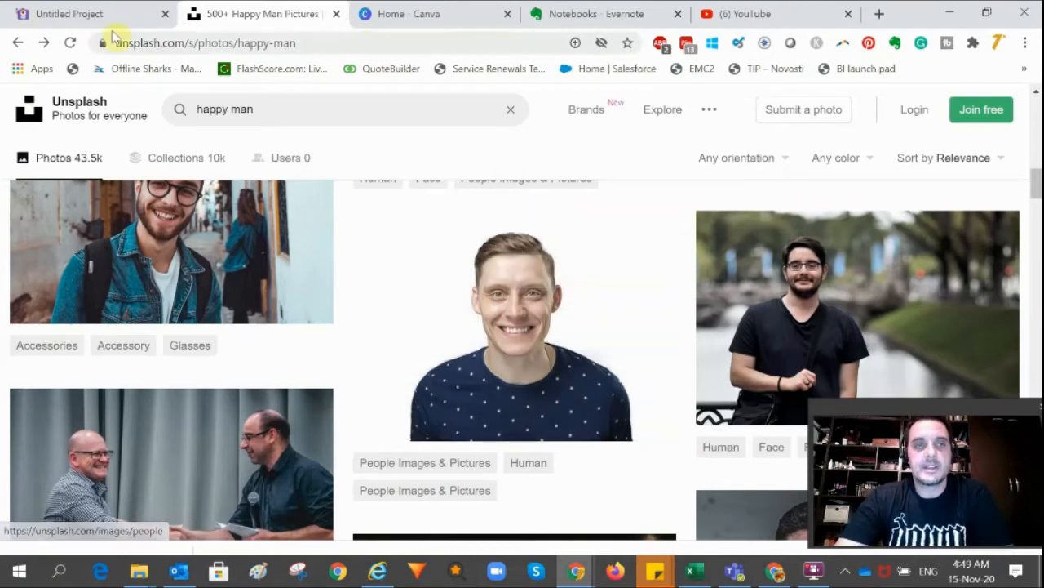
pyautogui.click(67, 14)
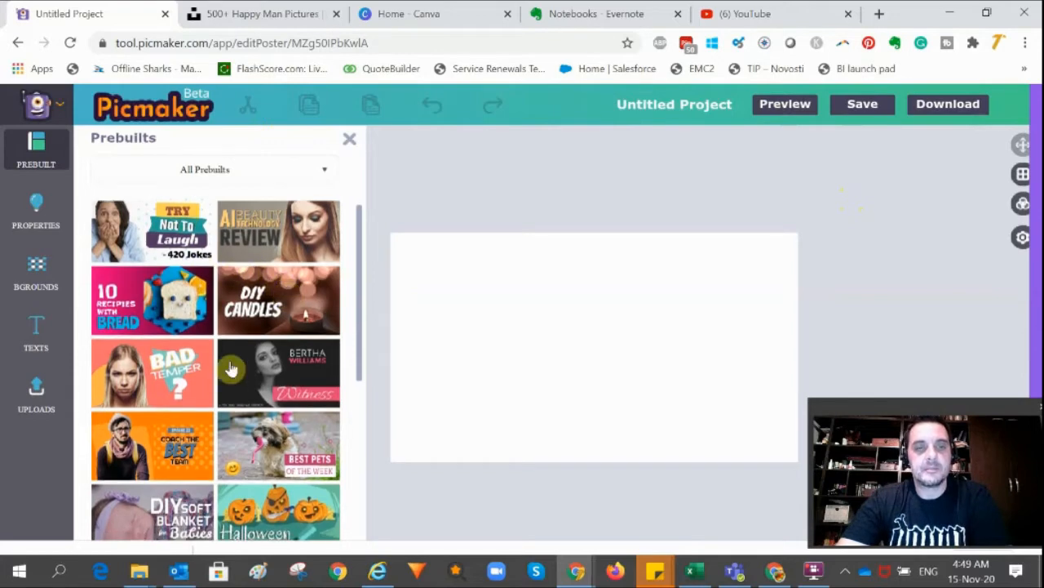
pyautogui.scroll(-1, 220, 369)
pyautogui.scroll(-2, 359, 308)
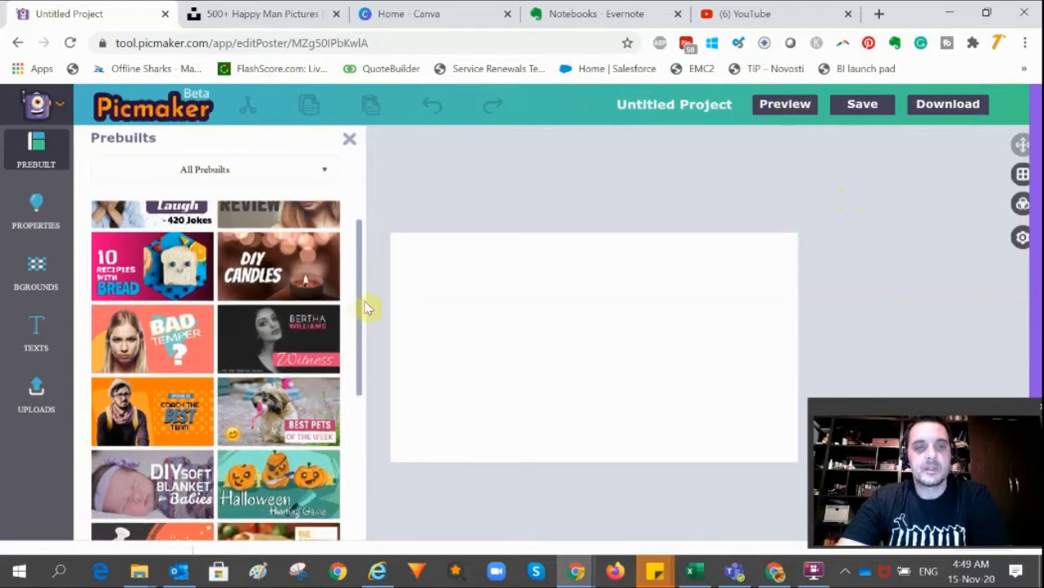
pyautogui.moveTo(361, 269); pyautogui.dragTo(364, 190)
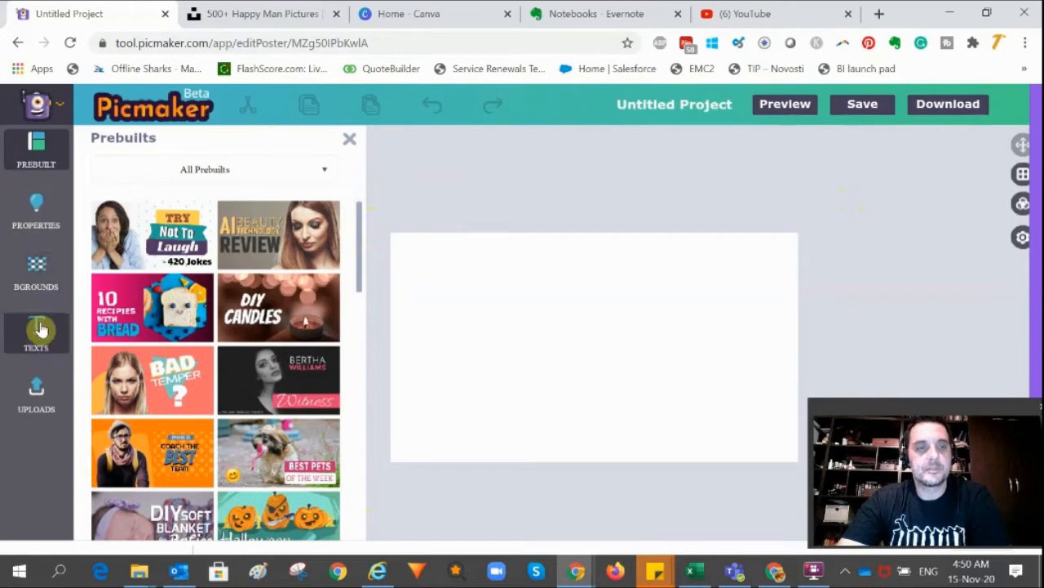
# Upload the downloaded piotr-wilk-LcCvM4vZEyg-unsplash photo from the Pictures folder and place it on the canvas
pyautogui.click(34, 394)
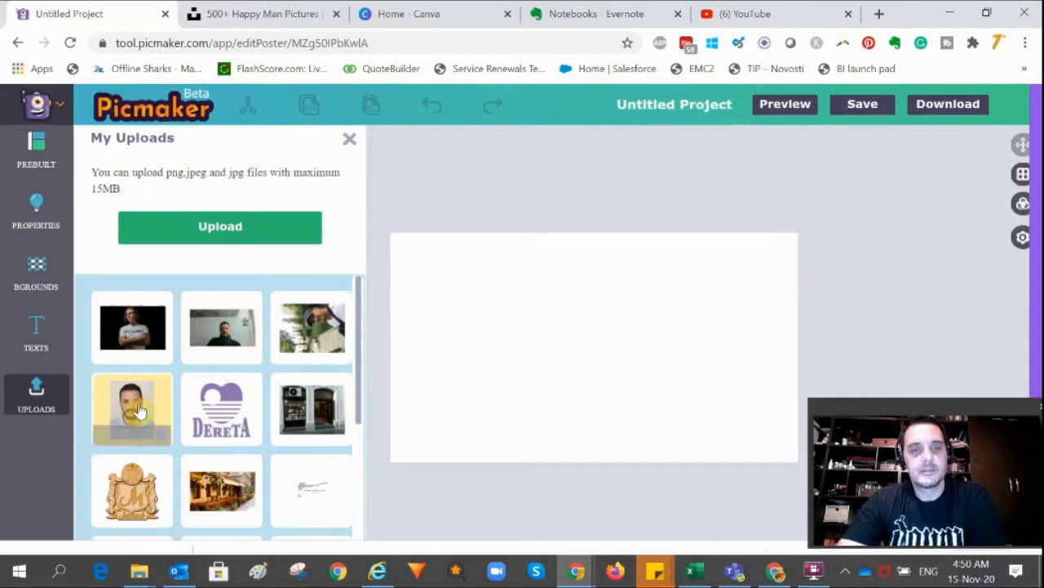
pyautogui.click(212, 234)
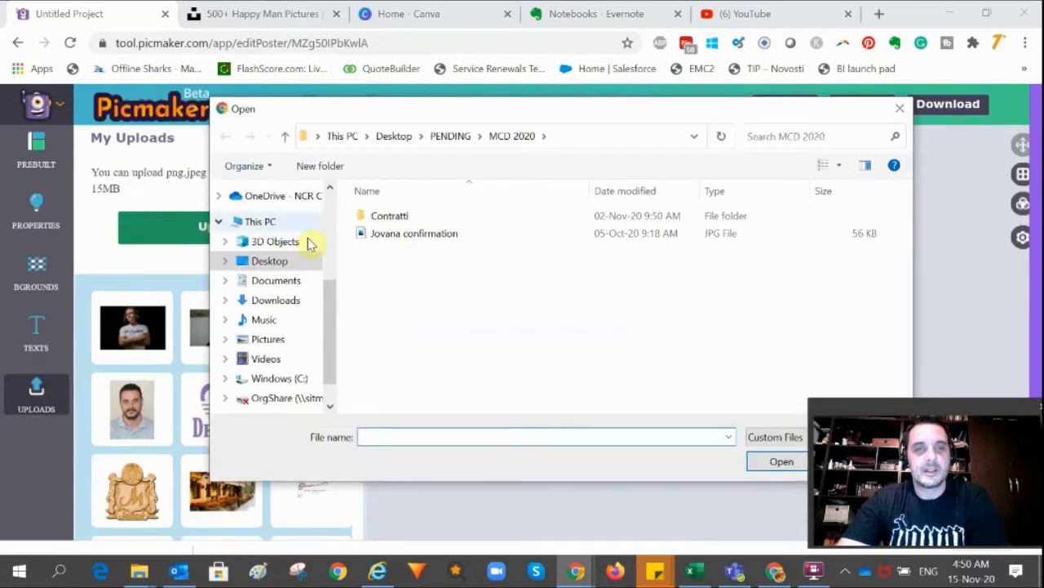
pyautogui.click(270, 341)
pyautogui.scroll(-5, 677, 294)
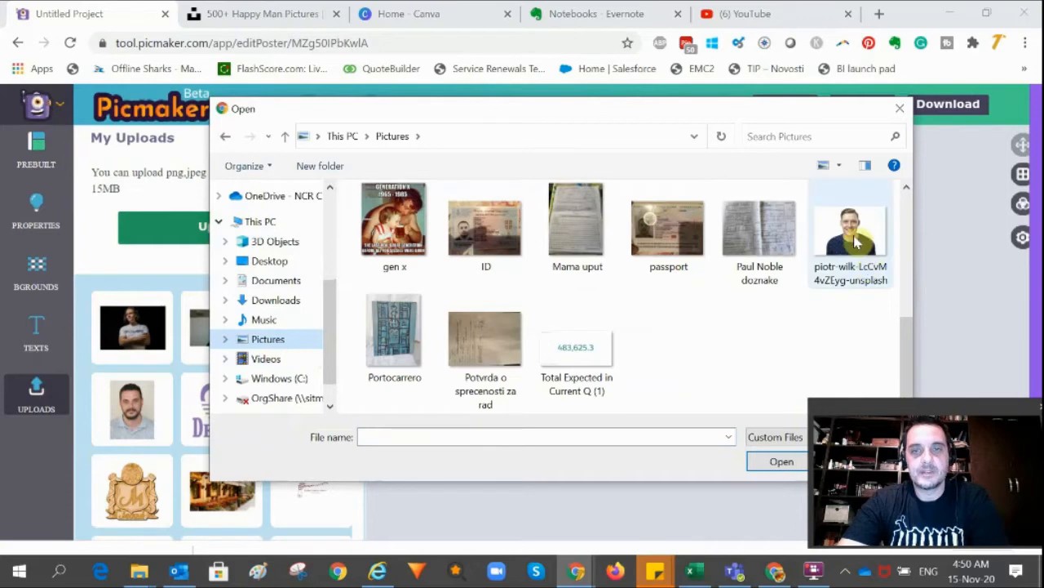
pyautogui.click(858, 266)
pyautogui.click(780, 463)
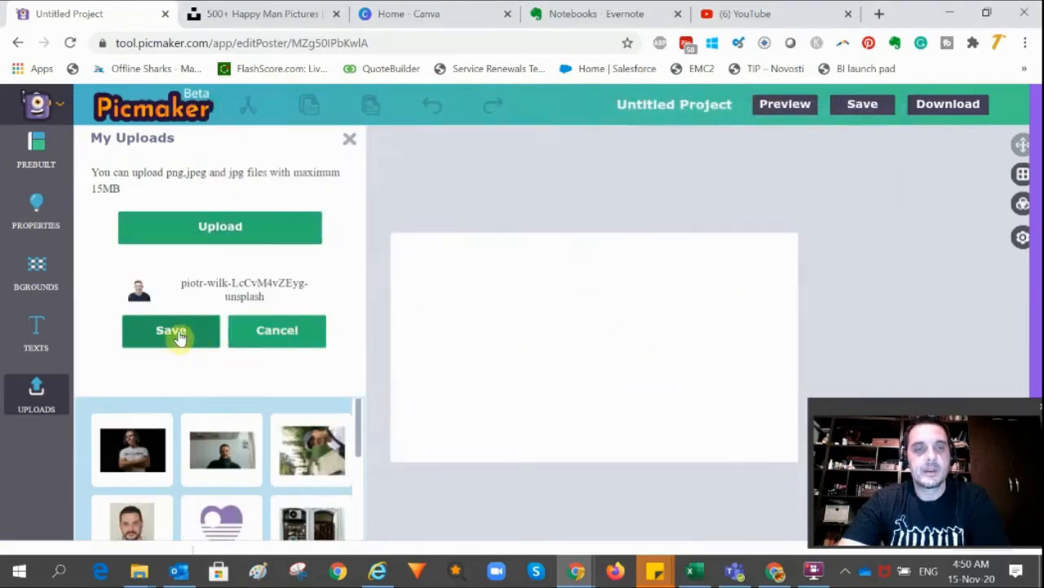
pyautogui.click(180, 333)
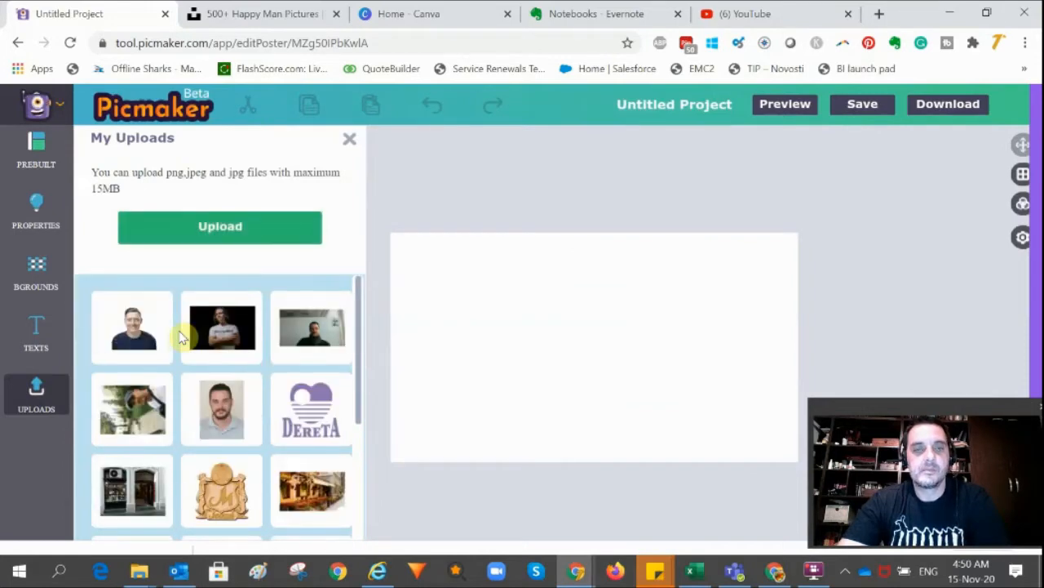
pyautogui.click(118, 329)
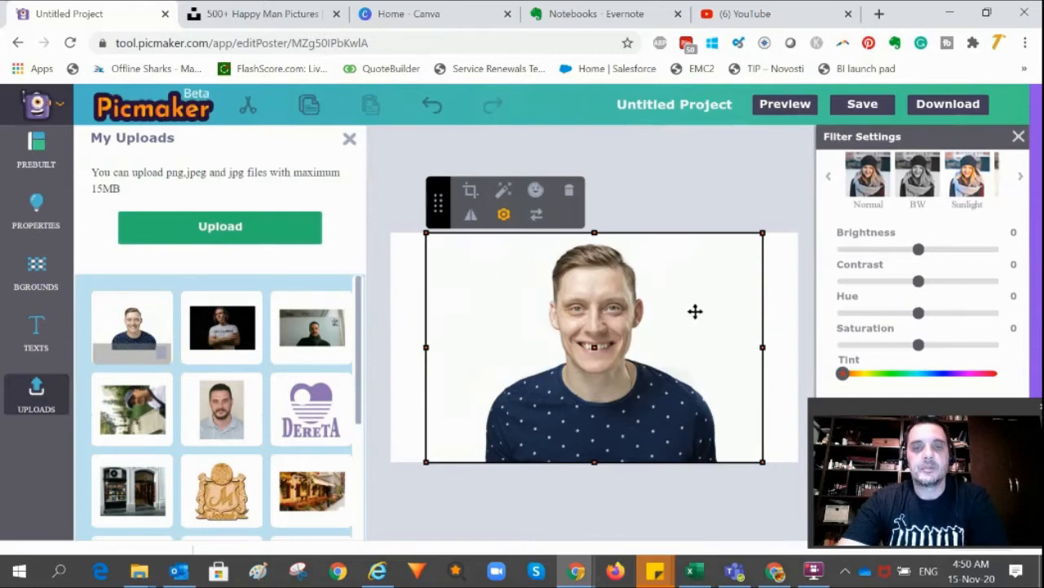
# Run automatic background removal on the photo, keeping the person area
pyautogui.click(504, 193)
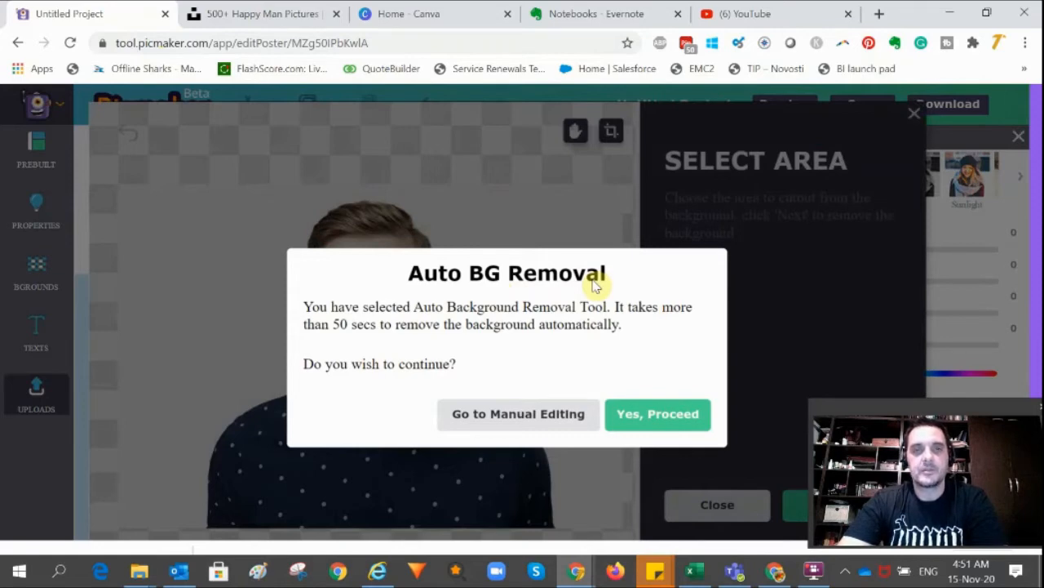
pyautogui.click(644, 421)
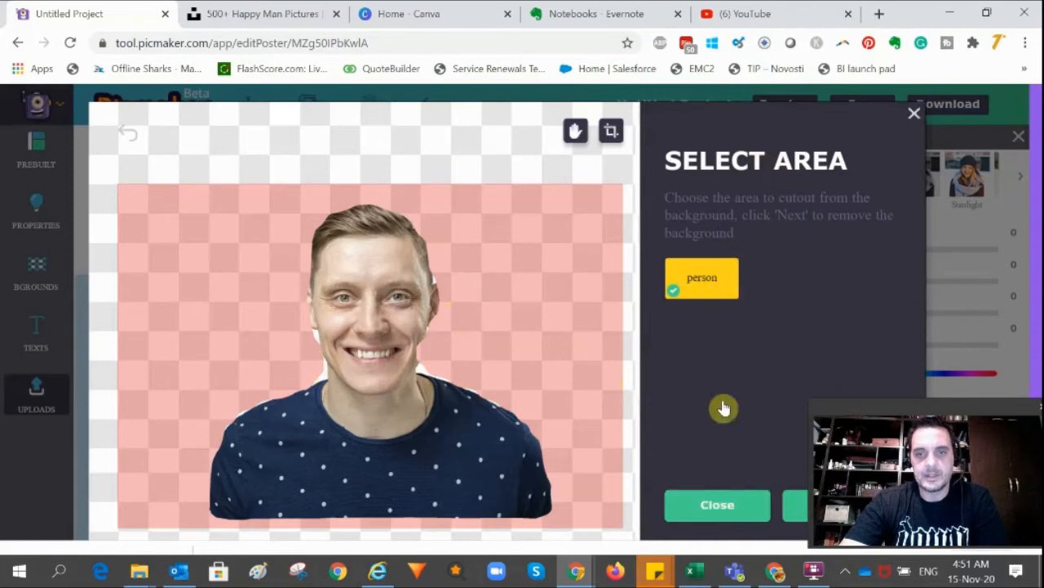
pyautogui.moveTo(674, 119); pyautogui.dragTo(577, 108)
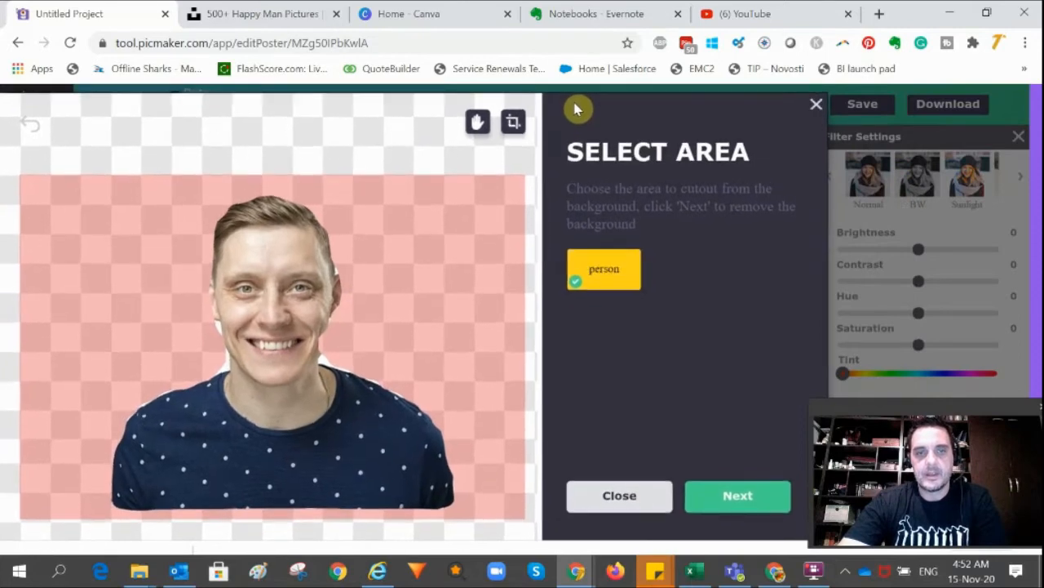
pyautogui.click(732, 500)
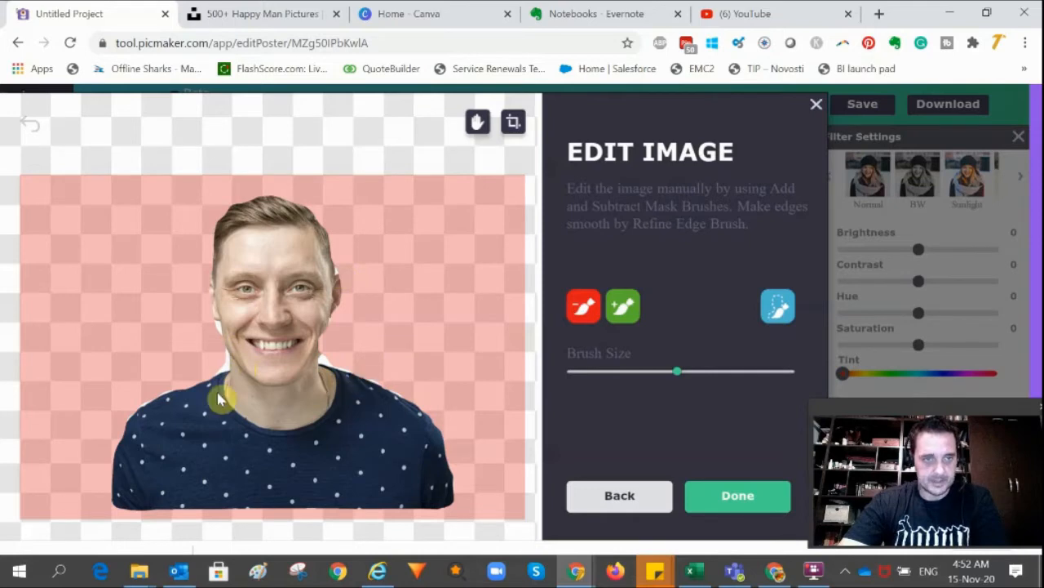
# Touch up the cutout with the add mask brush at a smaller brush size and finish editing
pyautogui.click(582, 308)
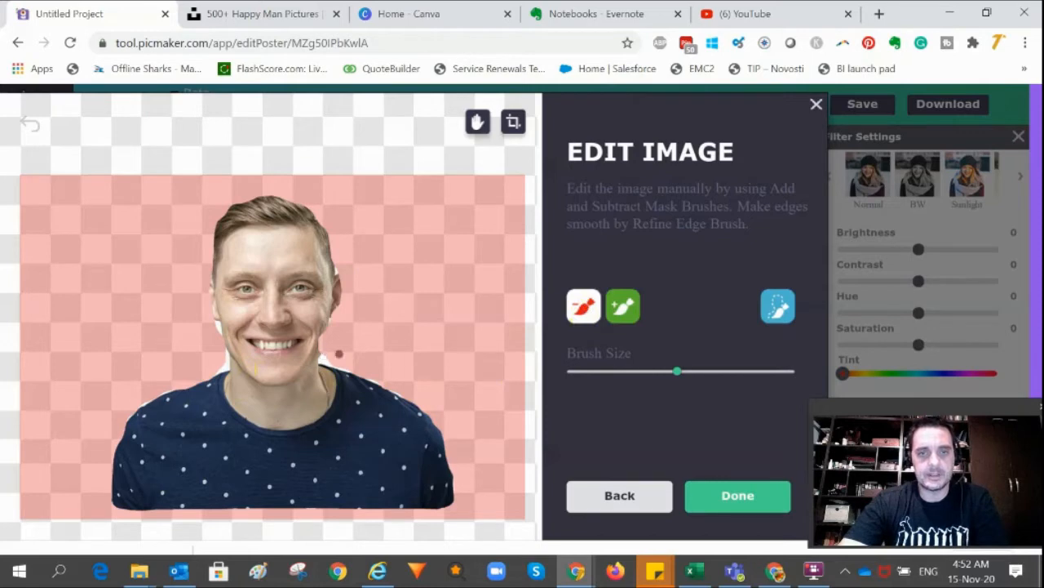
pyautogui.moveTo(678, 373); pyautogui.dragTo(611, 374)
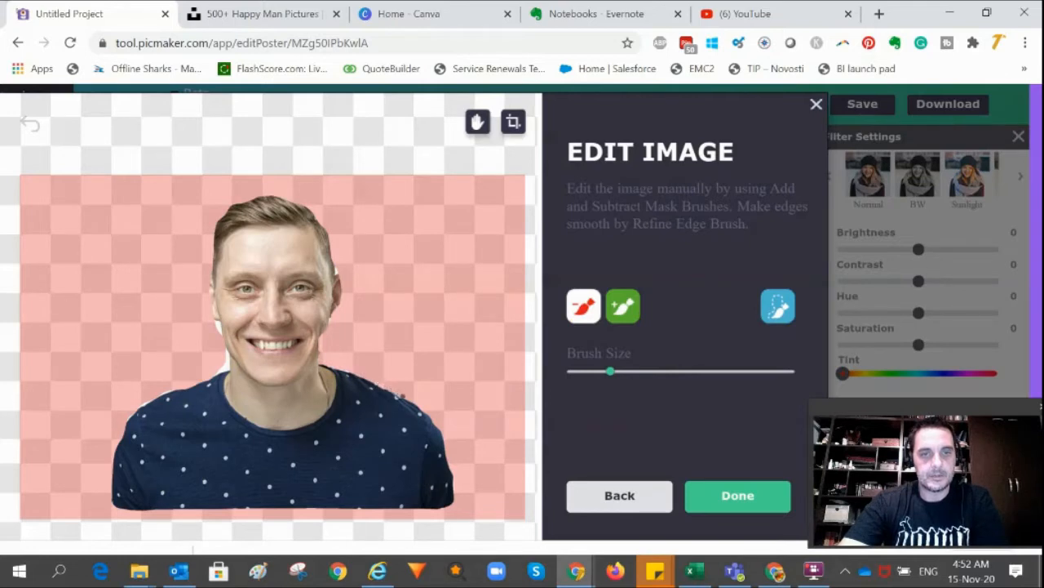
pyautogui.moveTo(403, 397); pyautogui.dragTo(403, 398)
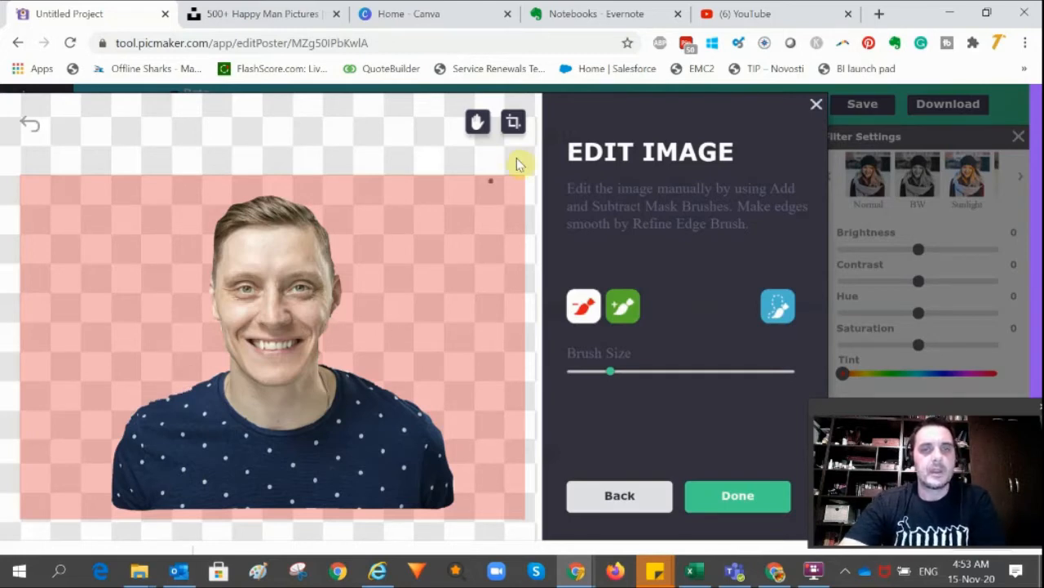
pyautogui.click(725, 499)
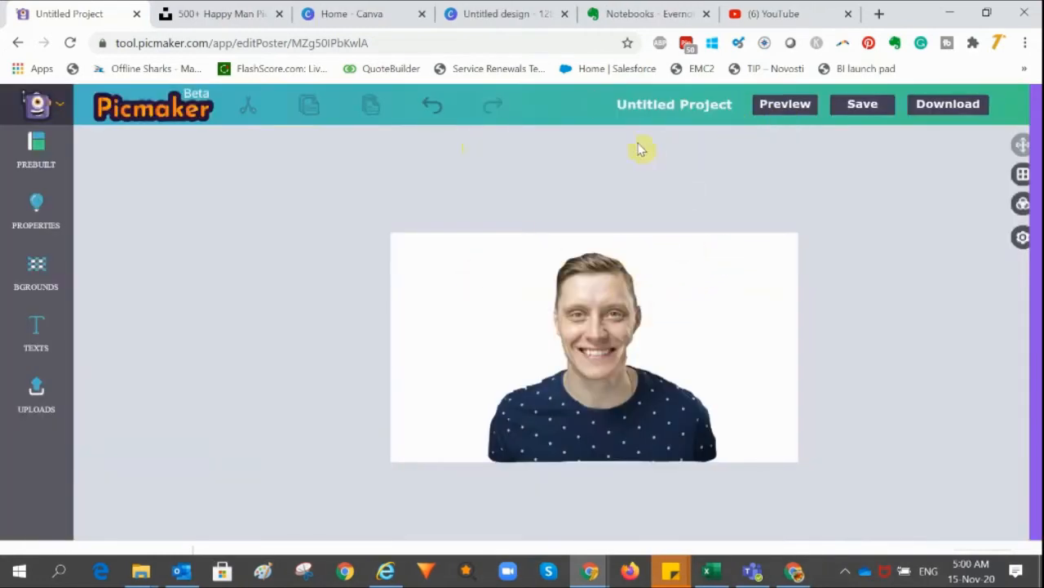
# Move the cut-out photo to the left edge of the canvas and close the extra Canva design tab
pyautogui.moveTo(595, 290); pyautogui.dragTo(497, 286)
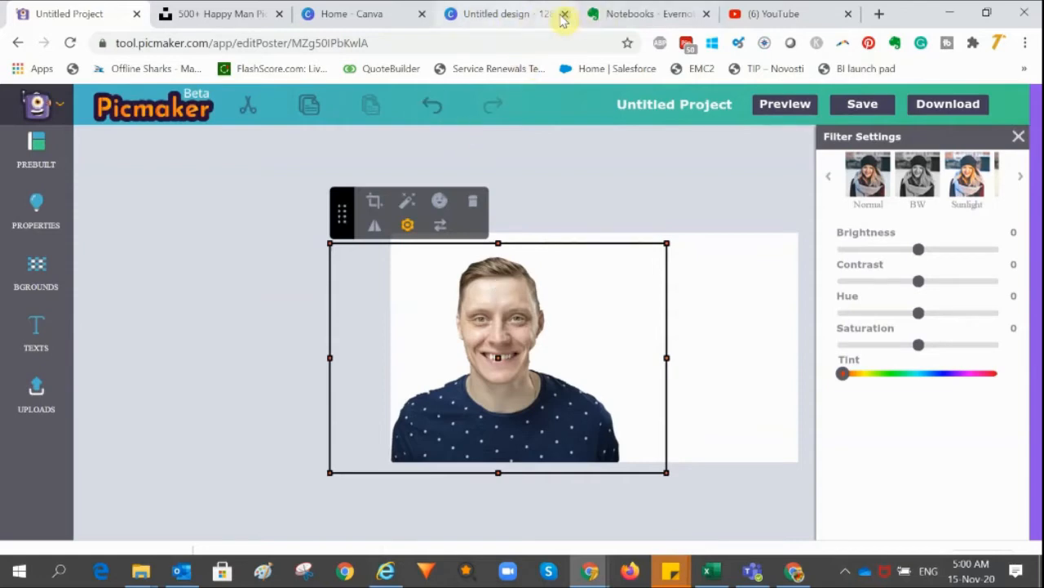
pyautogui.click(564, 15)
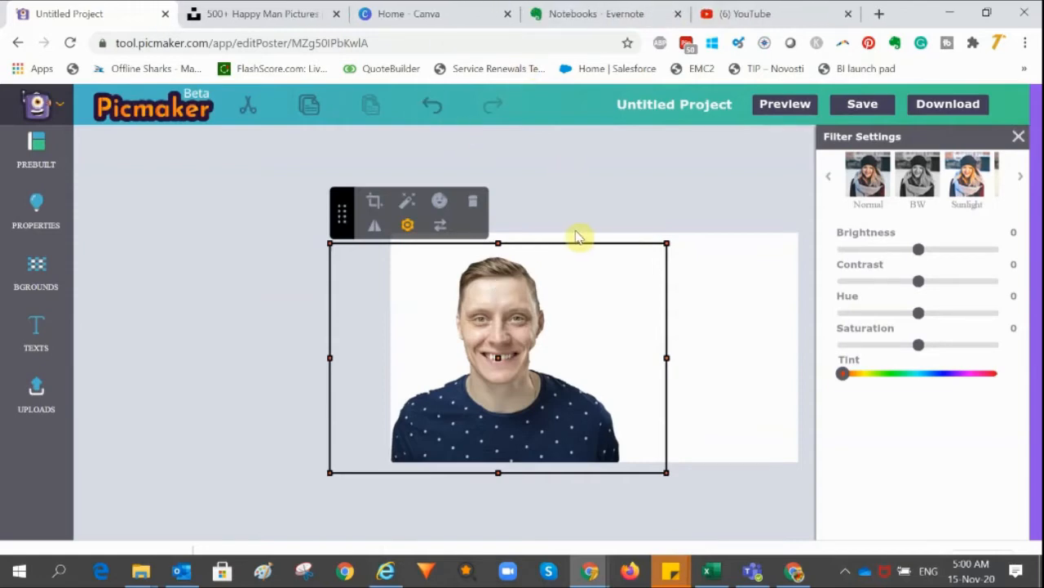
pyautogui.click(625, 176)
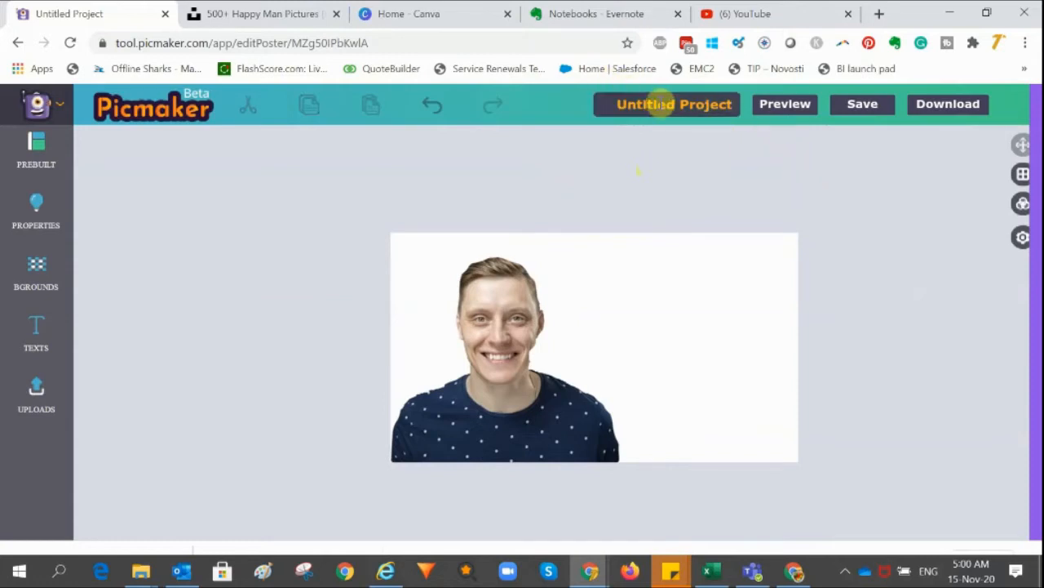
# Rename the project to test thumbnail and save it with the current scene as thumbnail image
pyautogui.click(676, 105)
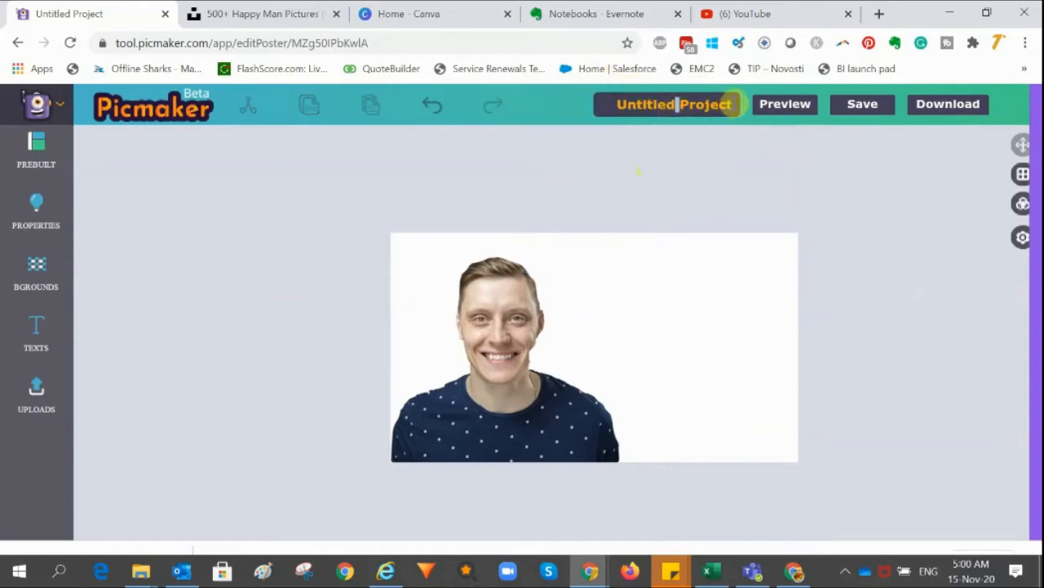
pyautogui.moveTo(735, 104); pyautogui.dragTo(619, 104)
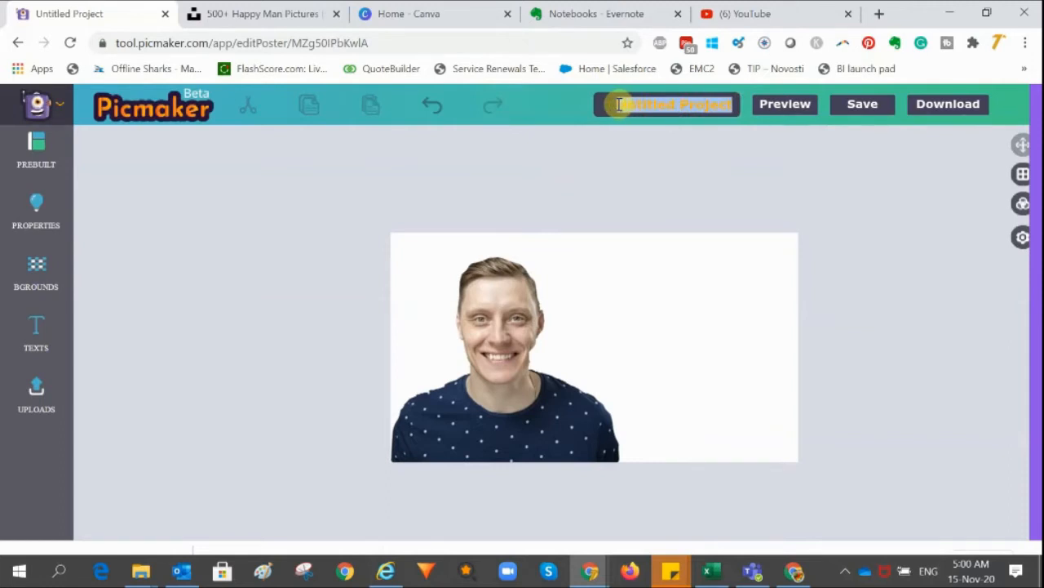
pyautogui.write('test thum')
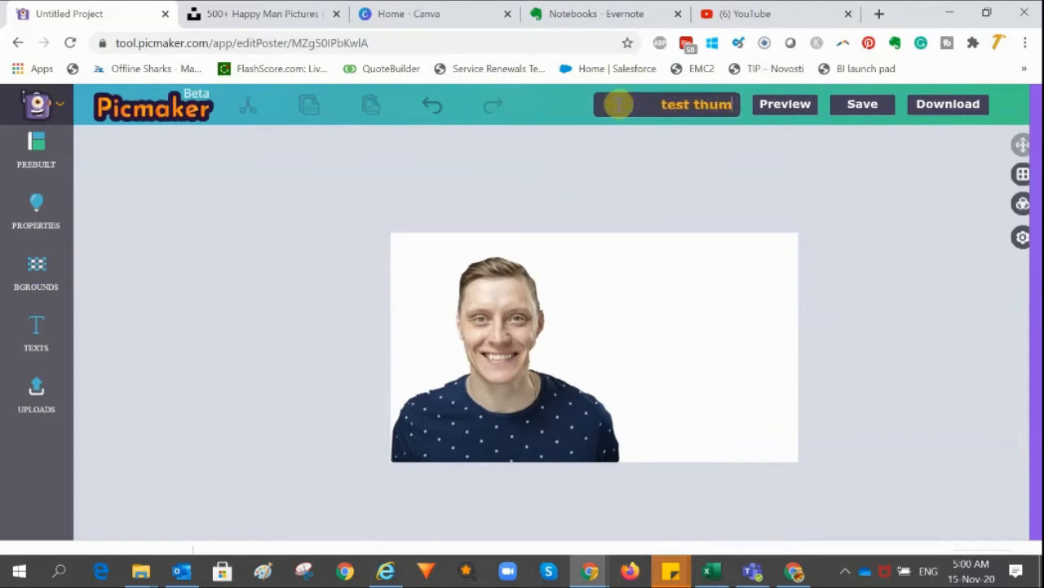
pyautogui.write('bnail')
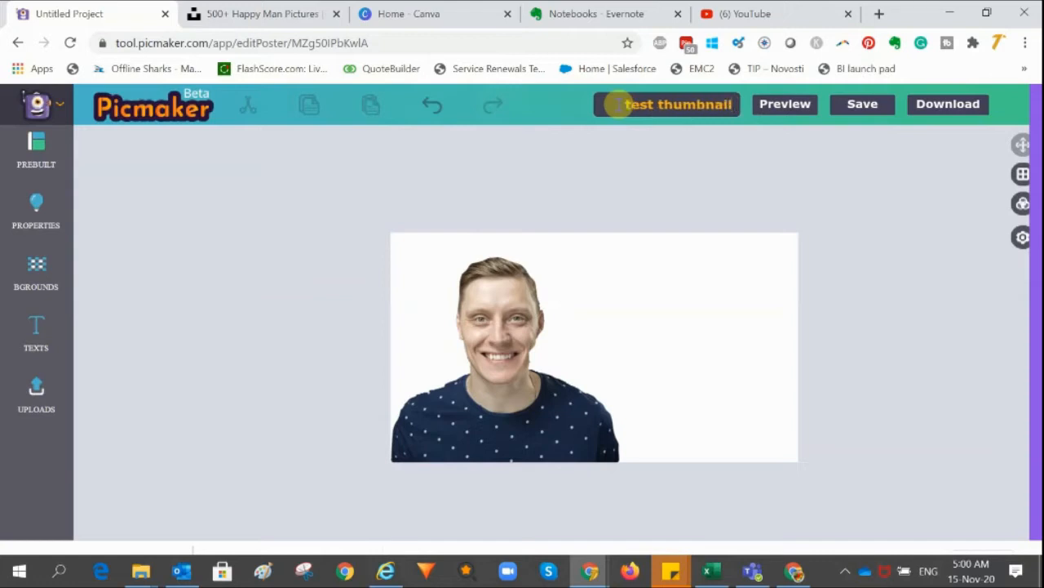
pyautogui.click(861, 106)
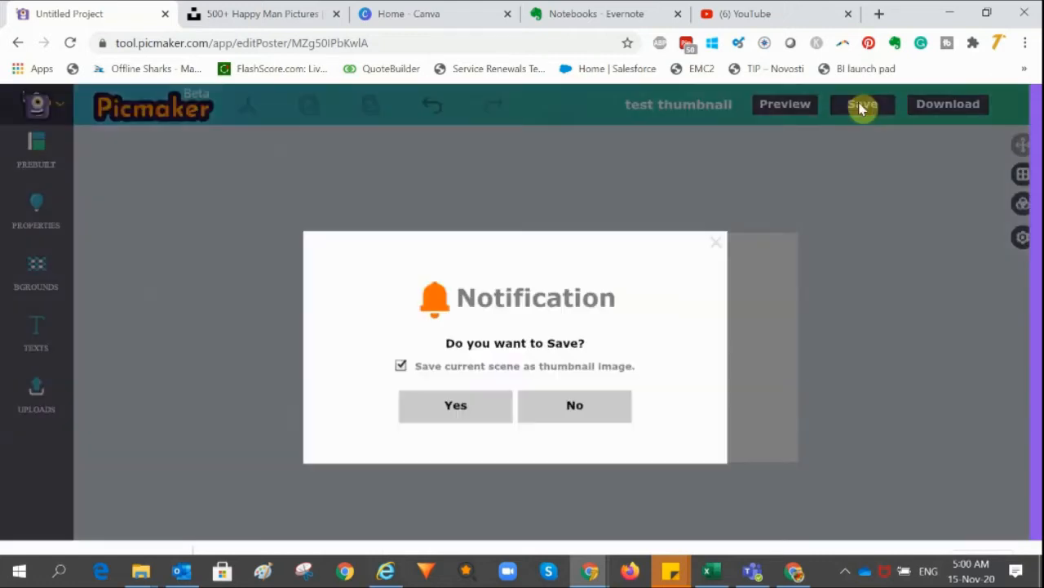
pyautogui.click(458, 414)
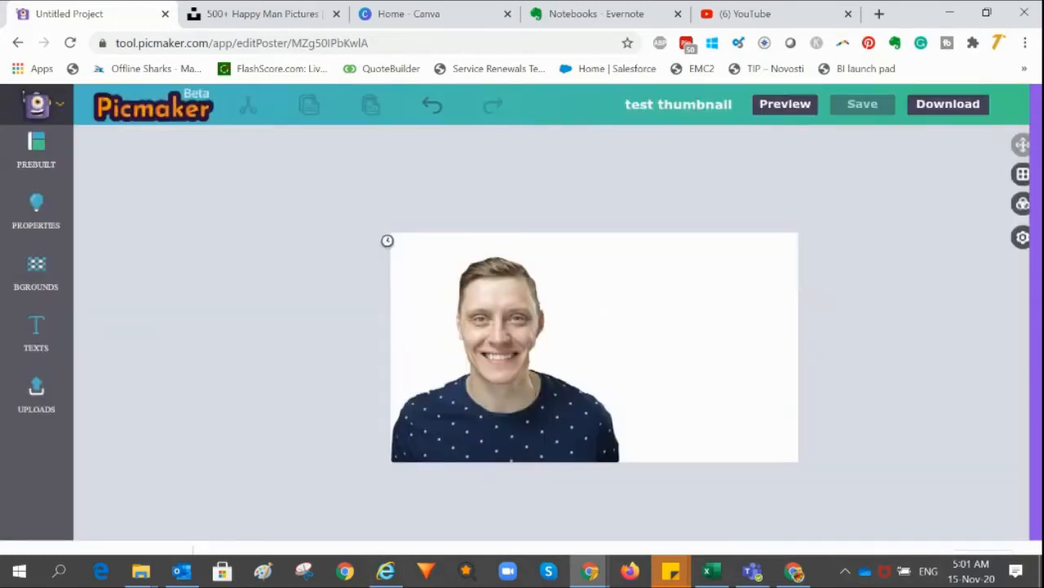
# Apply an orange-to-red gradient background to the canvas behind the photo
pyautogui.click(27, 284)
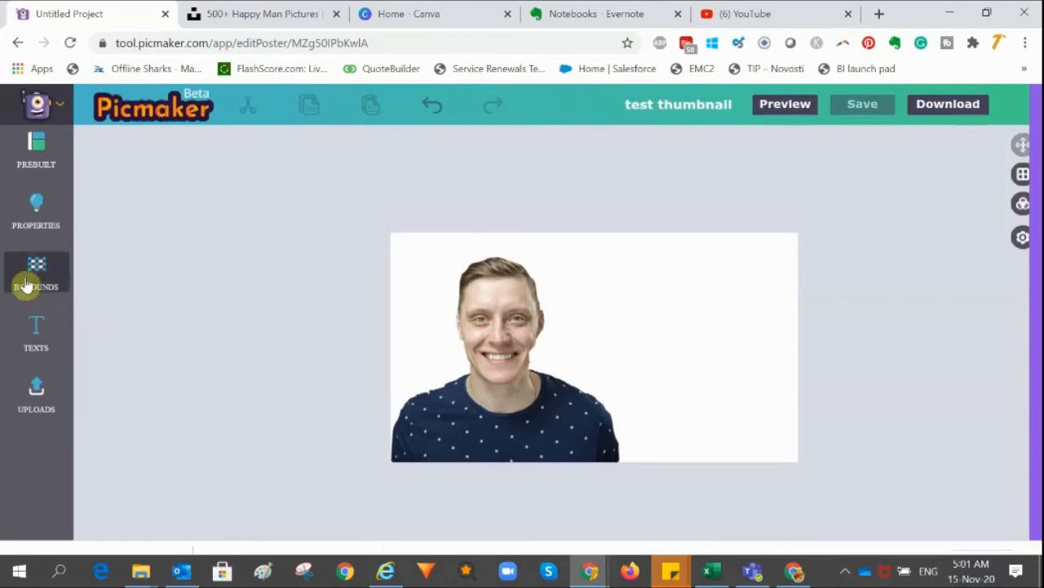
pyautogui.click(33, 279)
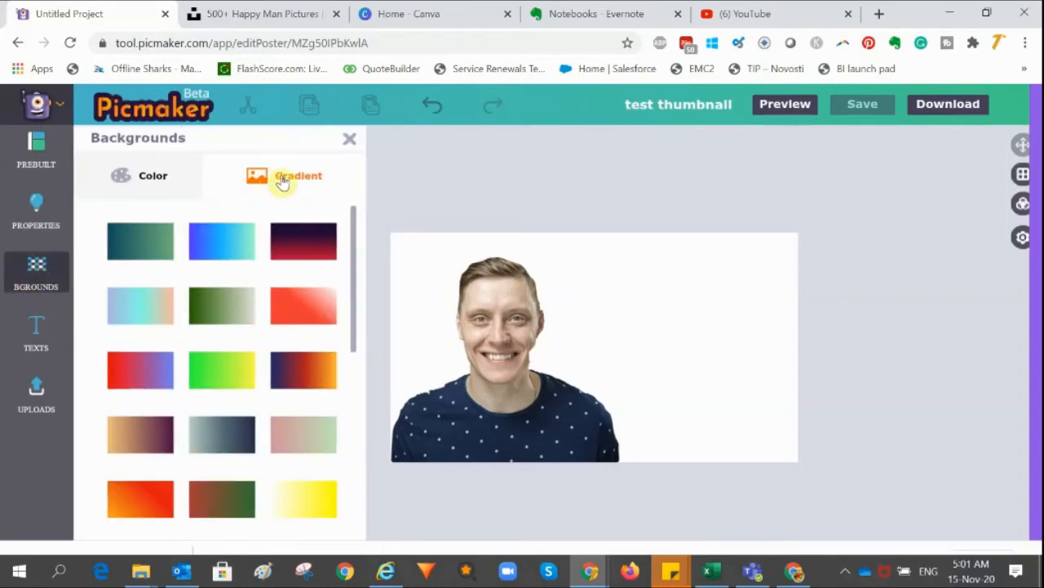
pyautogui.scroll(-2, 306, 253)
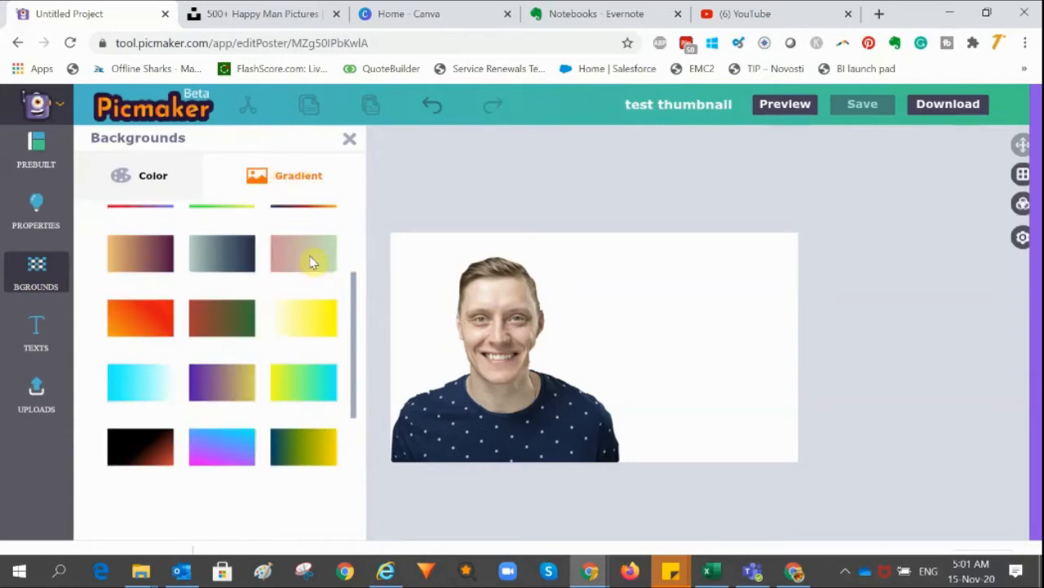
pyautogui.scroll(-3, 253, 326)
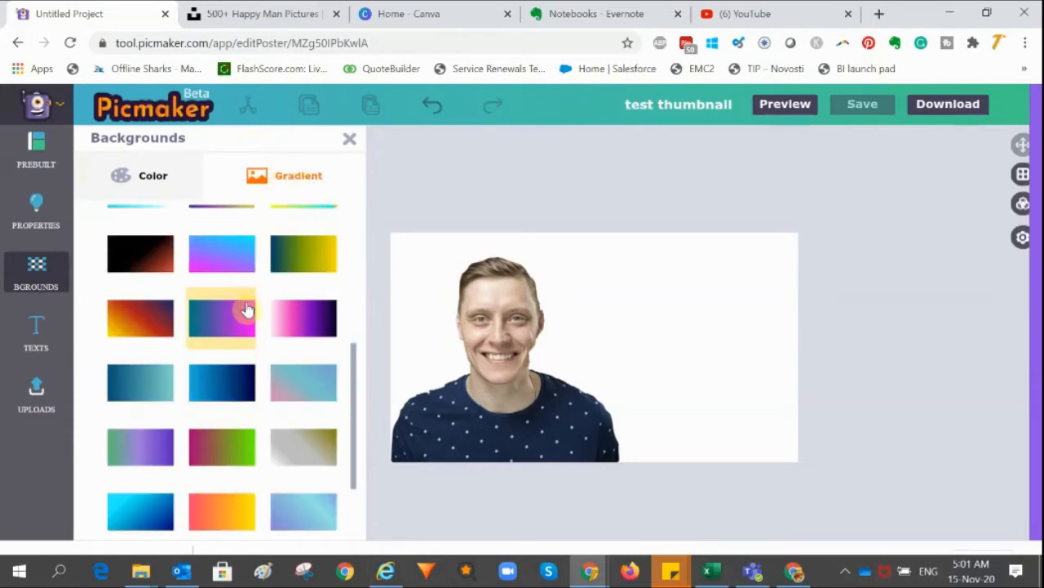
pyautogui.scroll(3, 248, 309)
pyautogui.scroll(3, 268, 302)
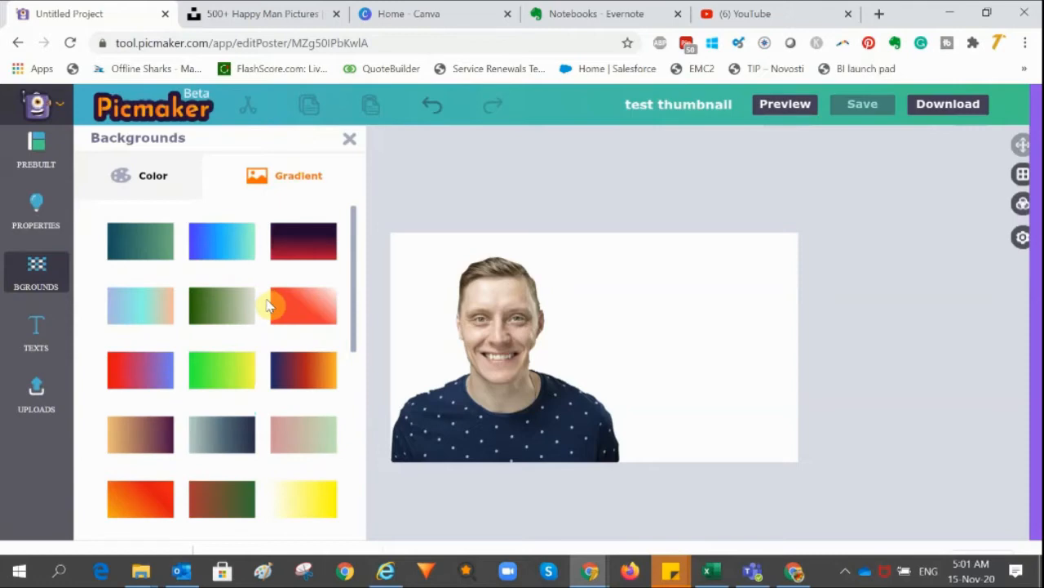
pyautogui.scroll(-3, 268, 304)
pyautogui.scroll(-3, 204, 310)
pyautogui.scroll(3, 225, 300)
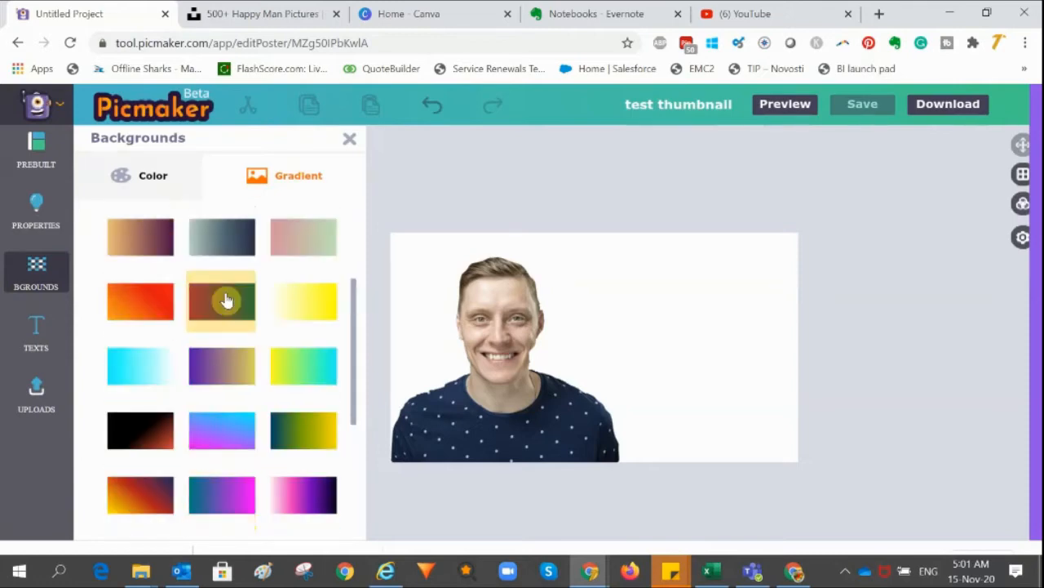
pyautogui.click(147, 307)
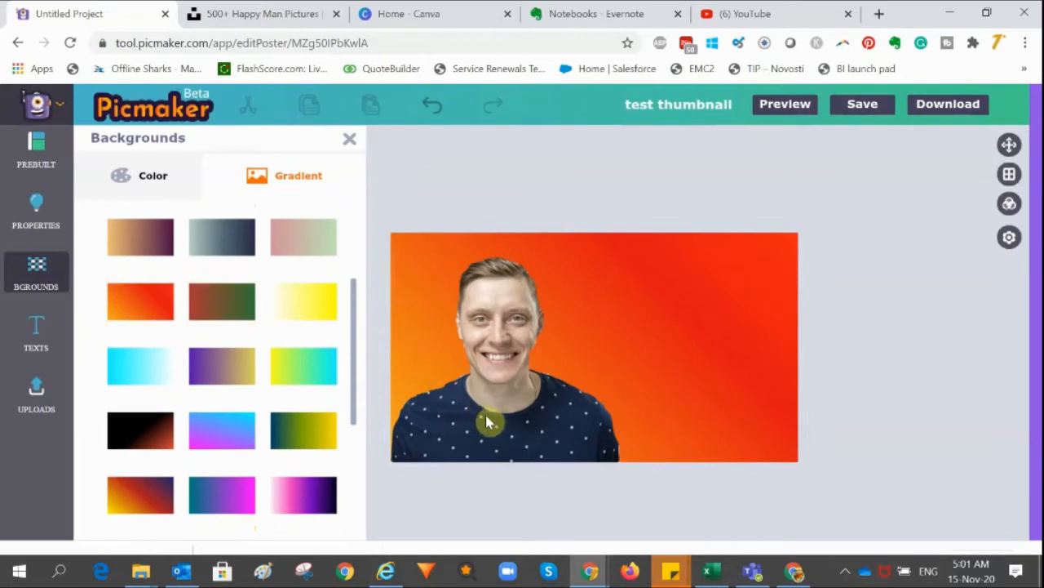
pyautogui.moveTo(486, 415); pyautogui.dragTo(477, 415)
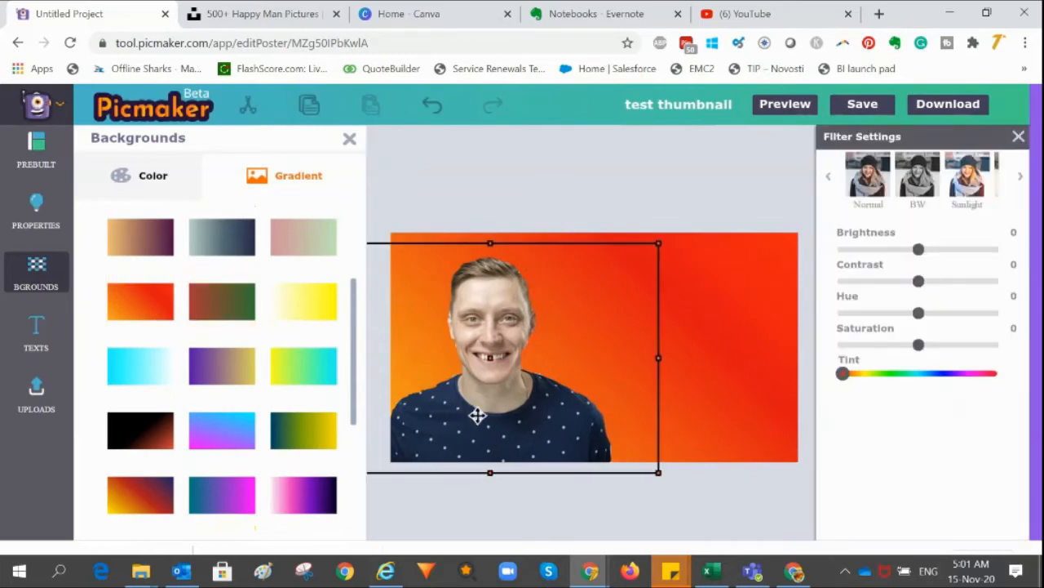
# Deselect the photo and save the project again, keeping the current scene as its thumbnail image
pyautogui.click(616, 160)
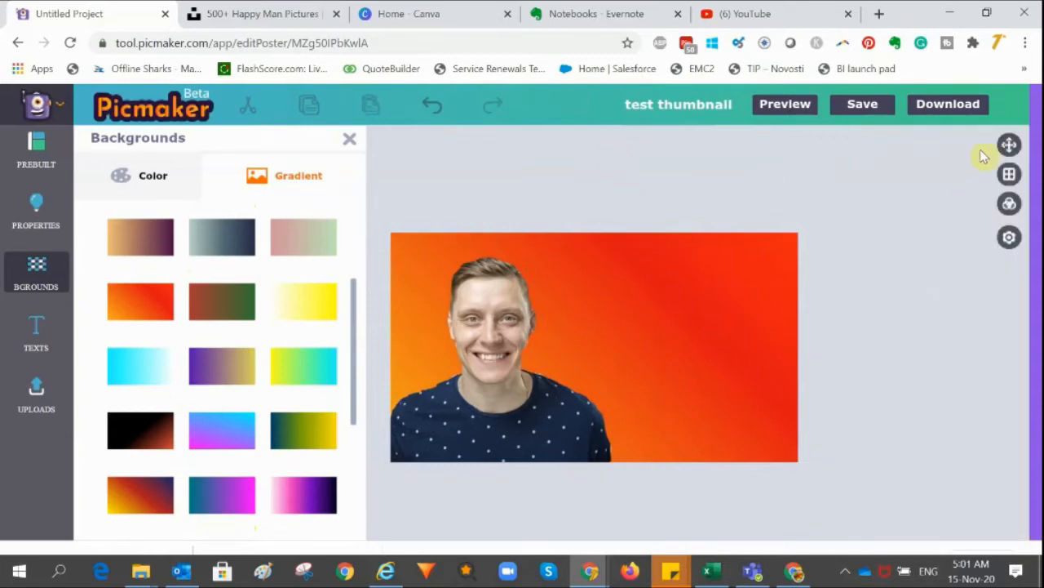
pyautogui.click(861, 104)
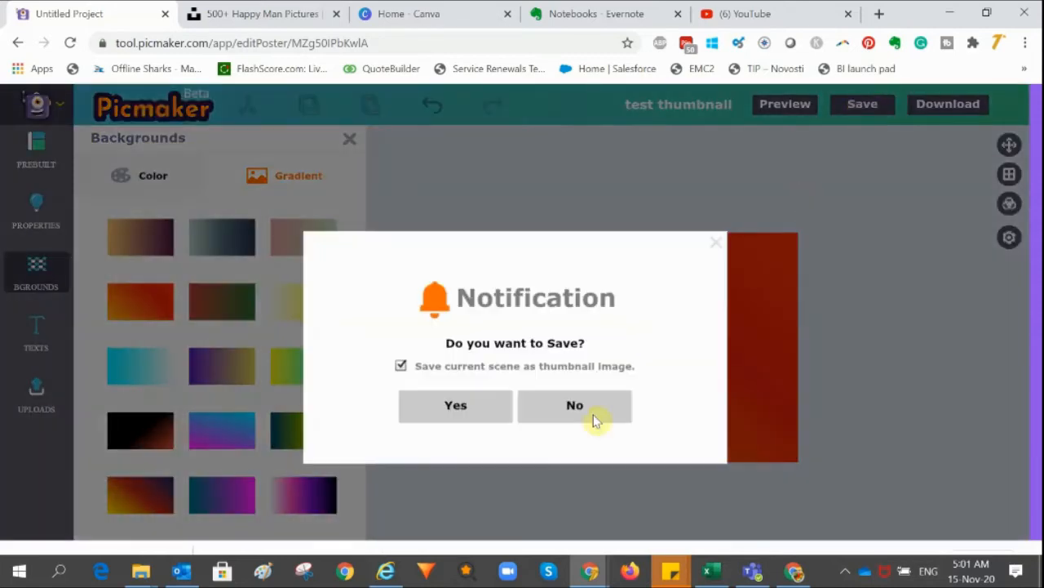
pyautogui.click(473, 421)
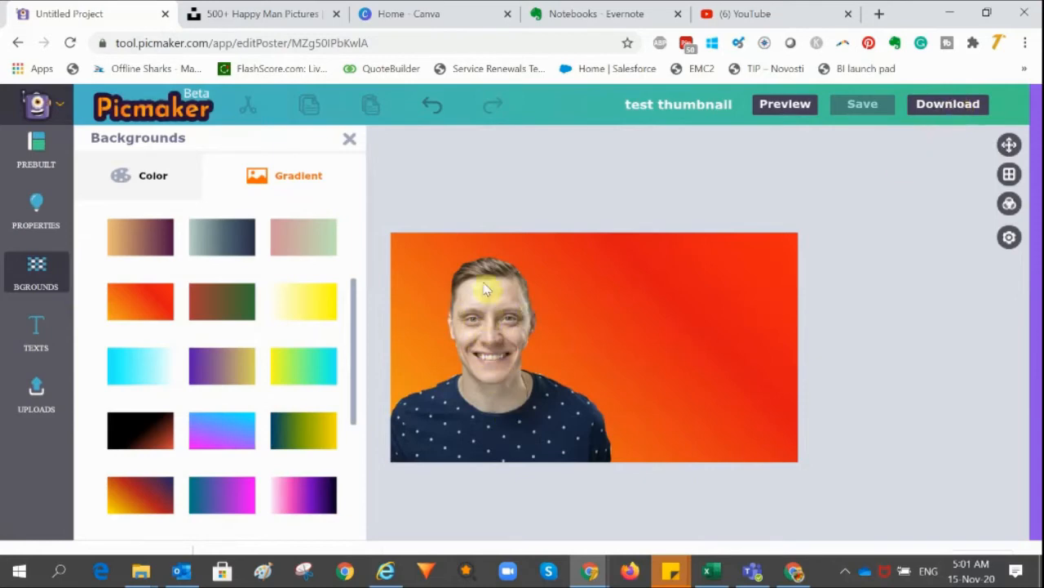
# Download the design as a PNG to Pictures, replacing the existing thumbnail test file
pyautogui.click(942, 108)
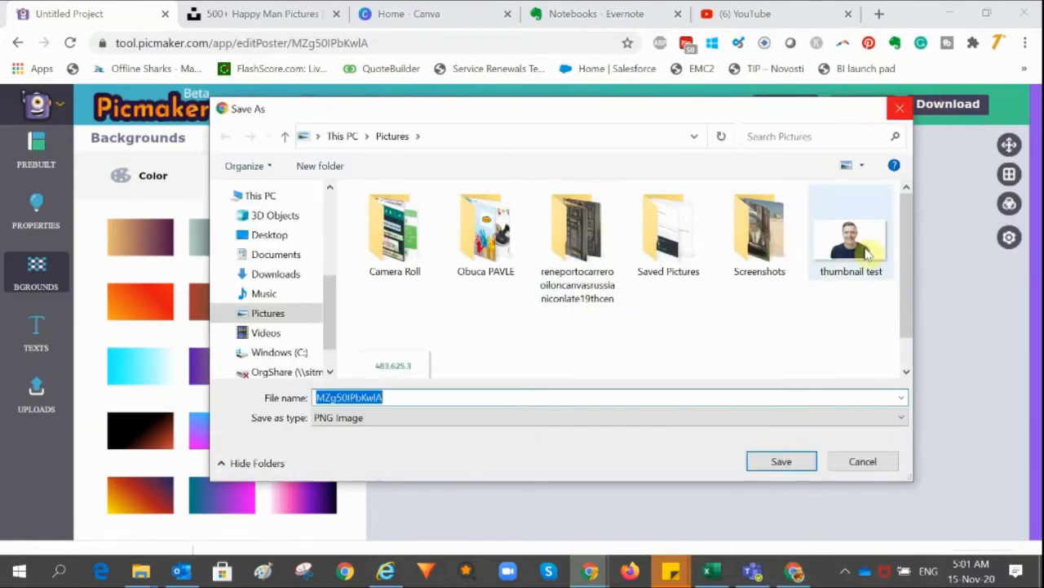
pyautogui.click(868, 255)
pyautogui.click(785, 462)
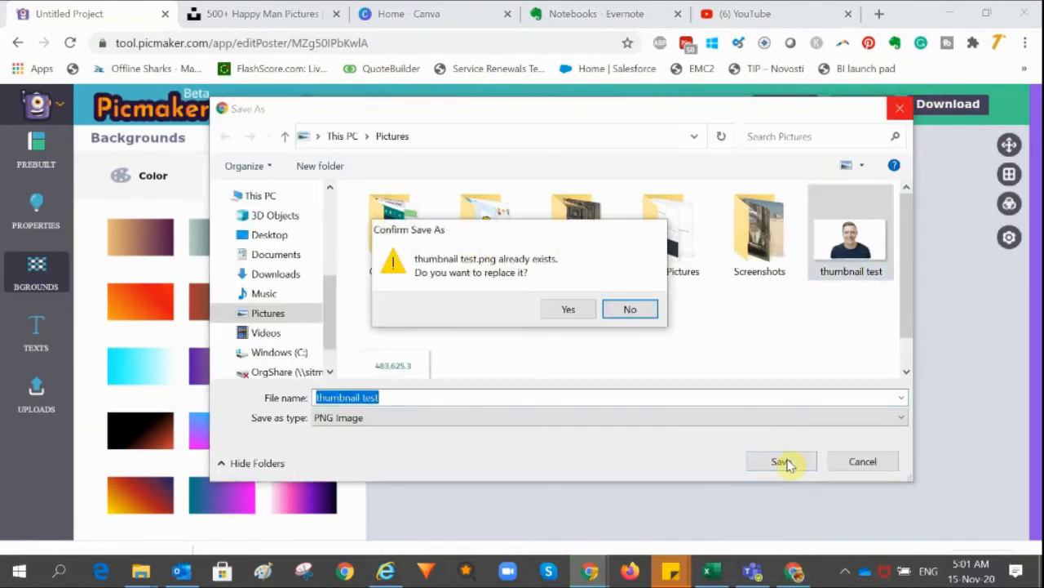
pyautogui.click(573, 308)
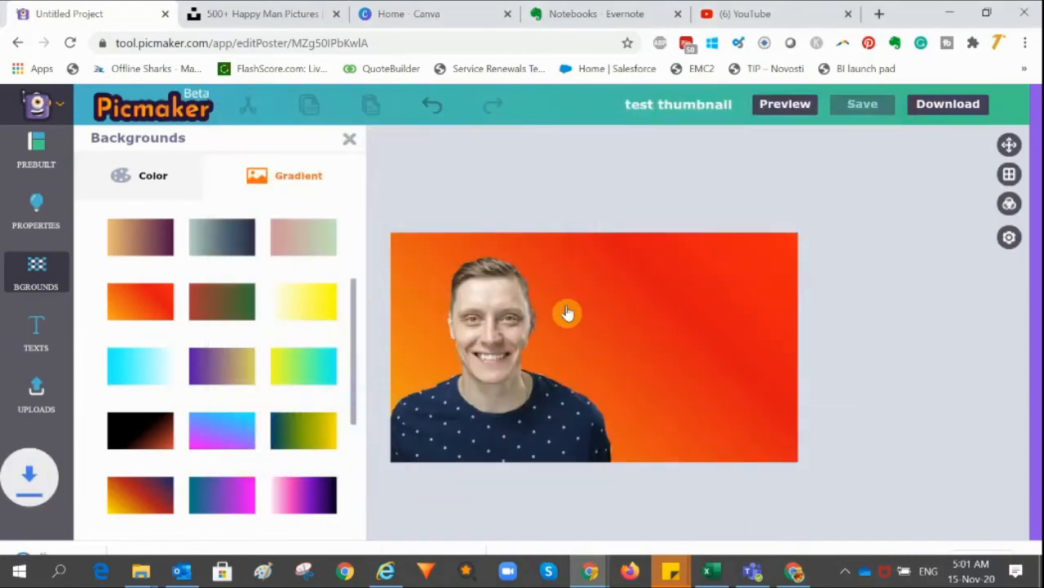
# Switch to the Canva tab and create a new custom design of 1280 × 720 px
pyautogui.click(418, 14)
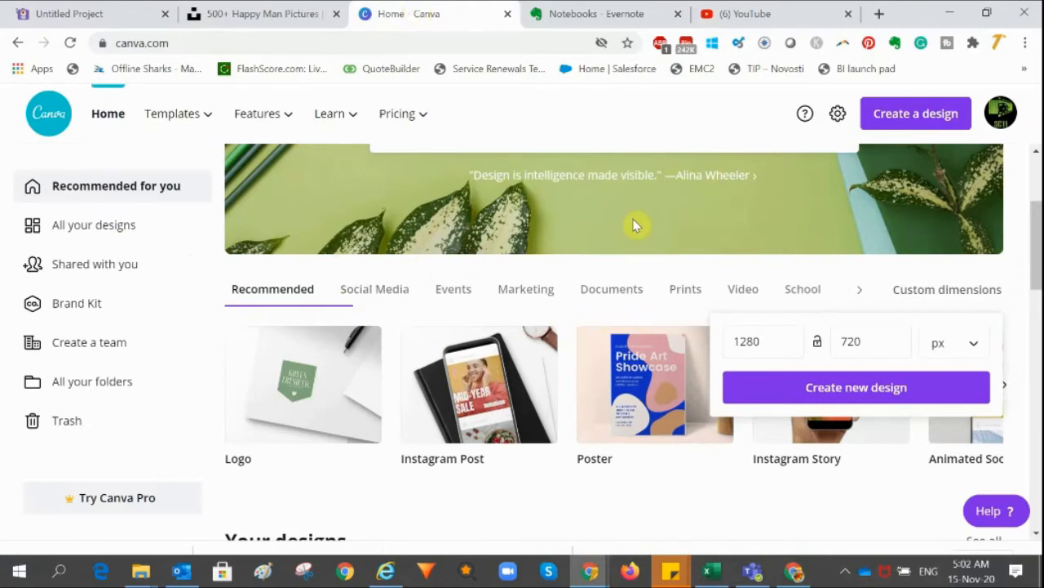
pyautogui.scroll(2, 636, 225)
pyautogui.scroll(-2, 635, 225)
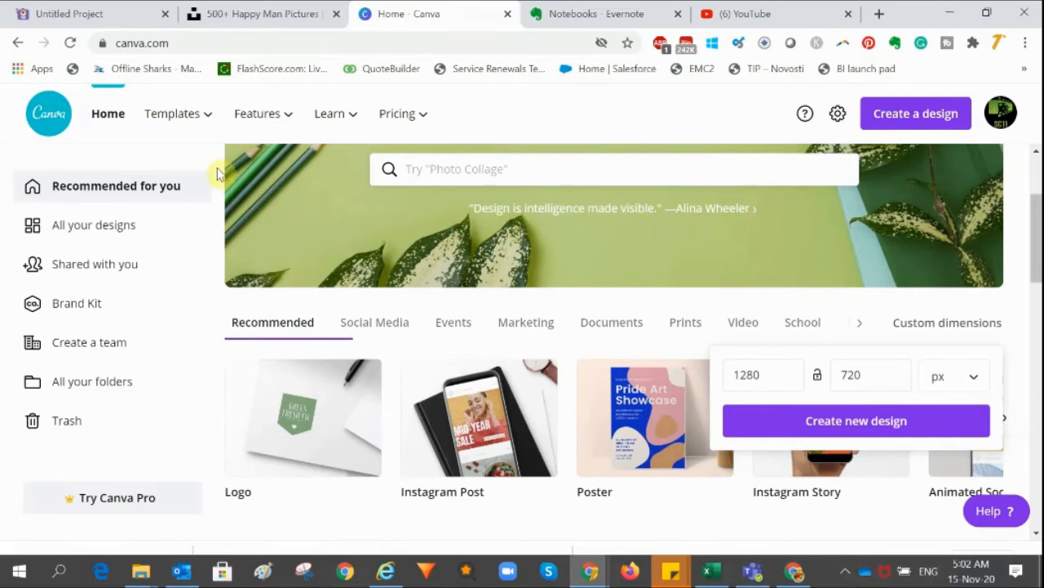
pyautogui.scroll(2, 808, 217)
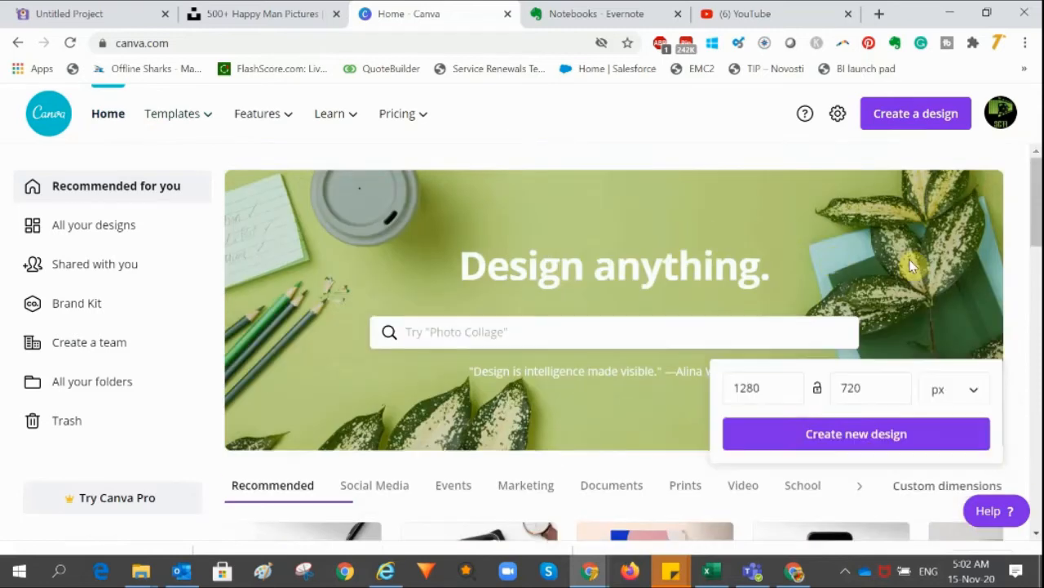
pyautogui.scroll(-1, 912, 261)
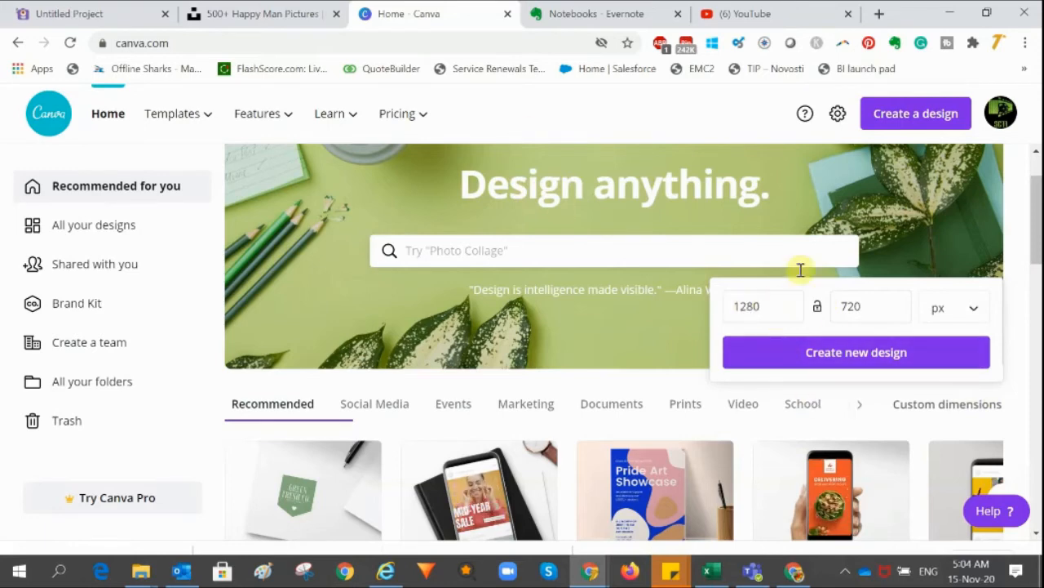
pyautogui.moveTo(1036, 225); pyautogui.dragTo(1037, 227)
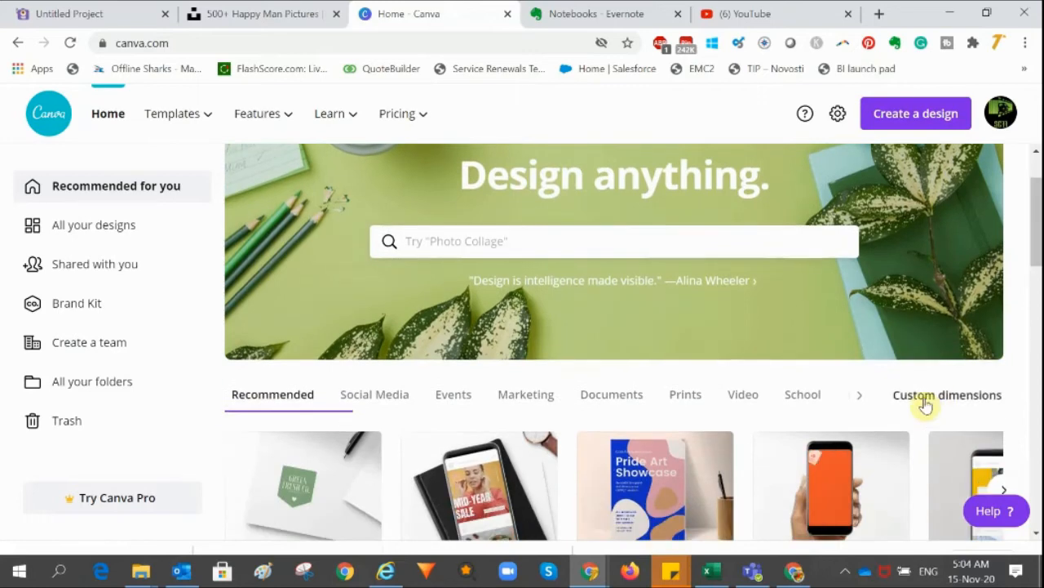
pyautogui.click(928, 400)
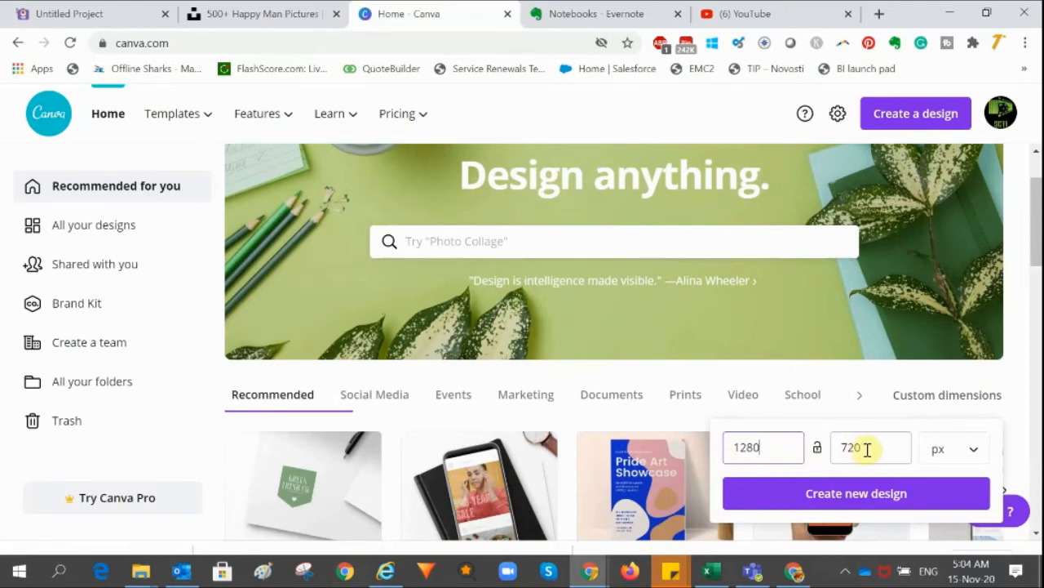
pyautogui.click(852, 495)
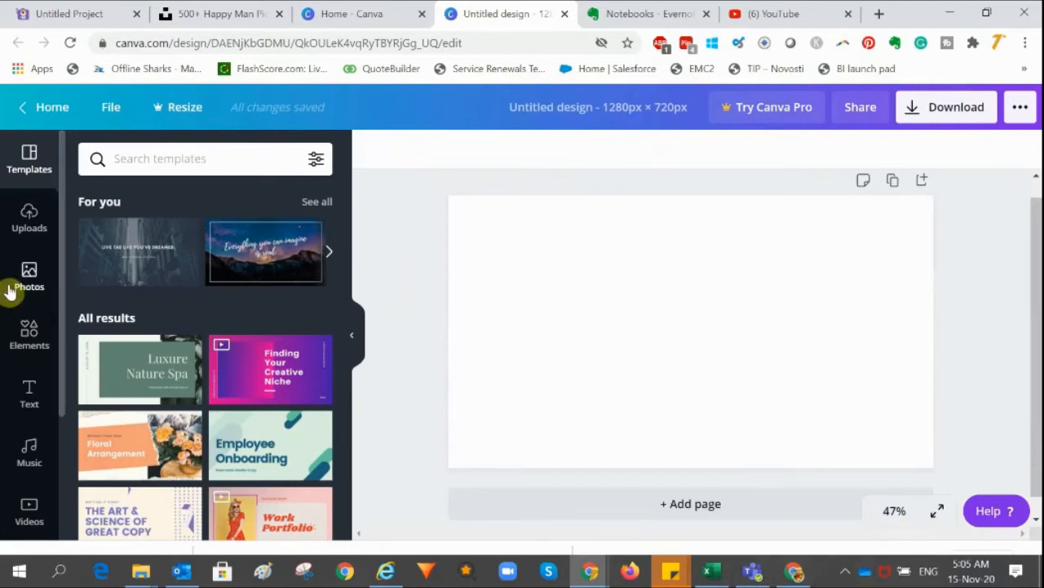
# Upload the downloaded thumbnail image from the device's Pictures folder into Canva
pyautogui.click(29, 217)
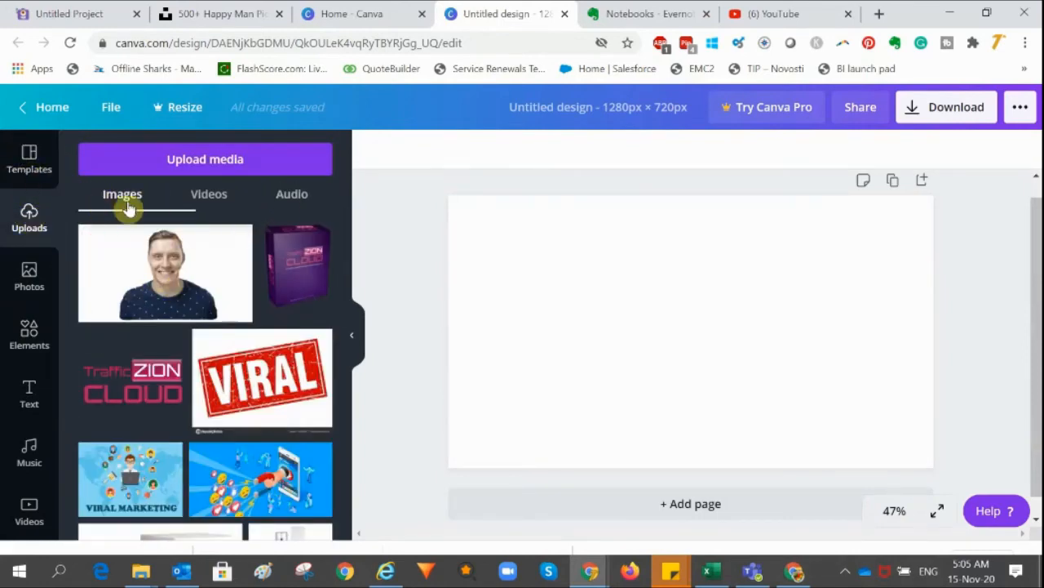
pyautogui.click(201, 159)
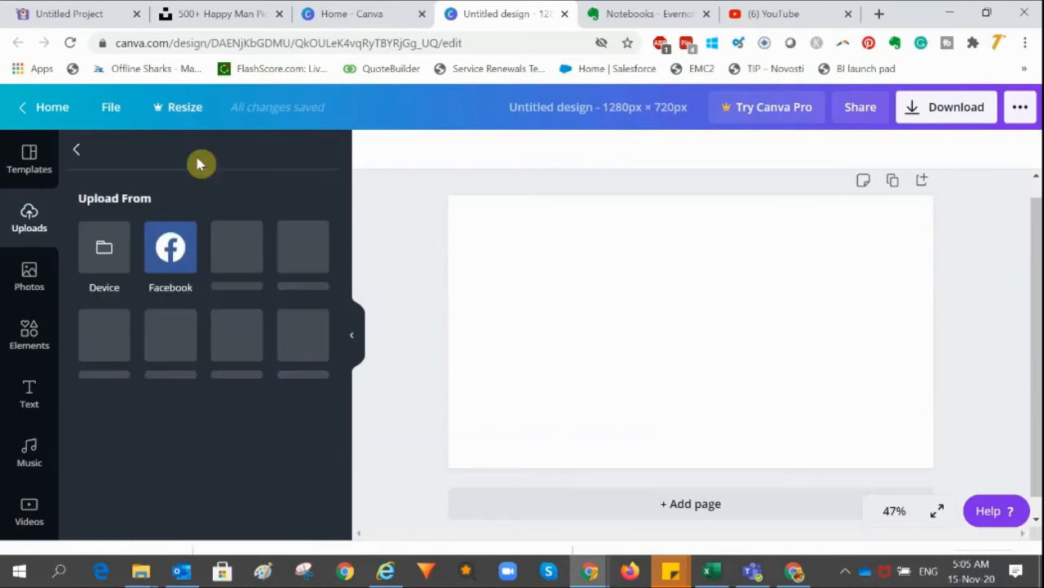
pyautogui.click(105, 248)
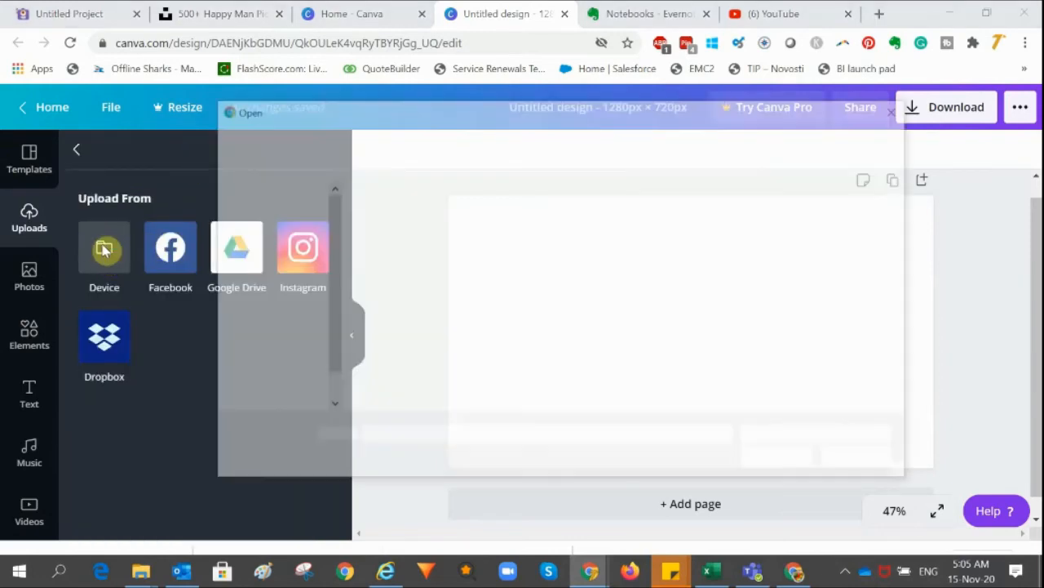
pyautogui.scroll(-5, 641, 269)
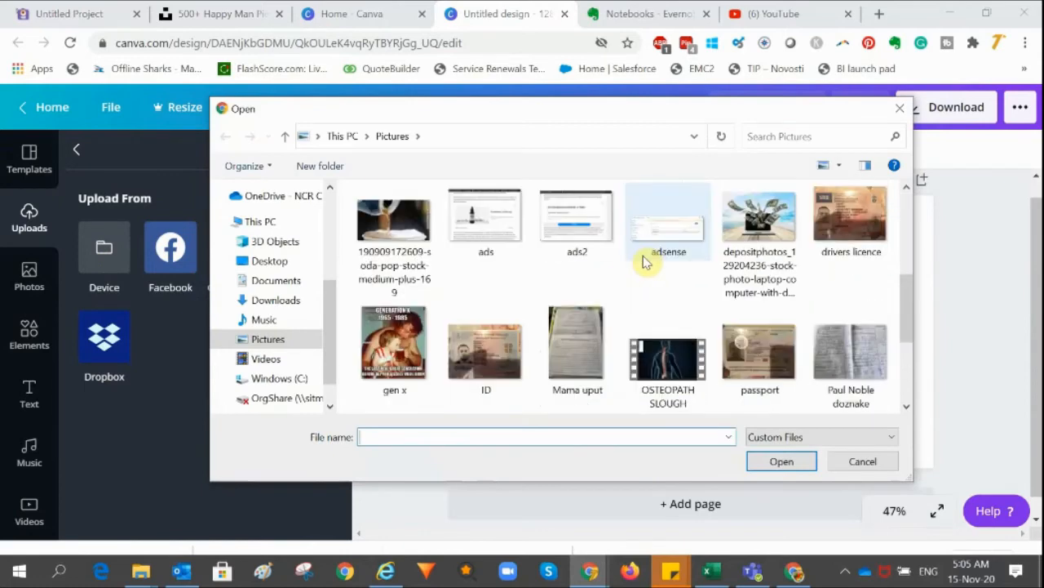
pyautogui.click(669, 343)
pyautogui.click(779, 461)
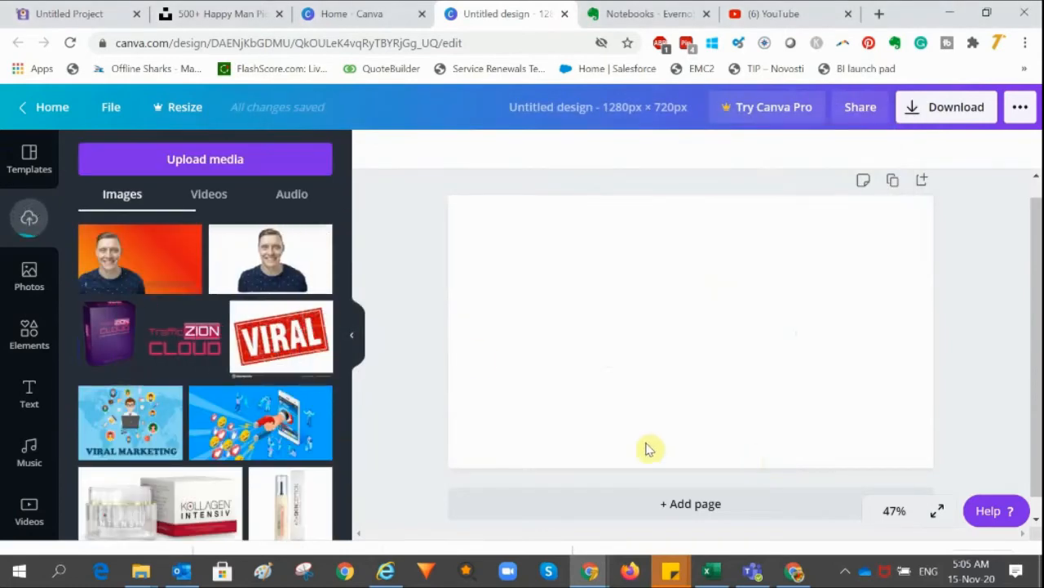
# Place the uploaded thumbnail on the page and resize it to fill the whole 1280 × 720 canvas
pyautogui.click(151, 255)
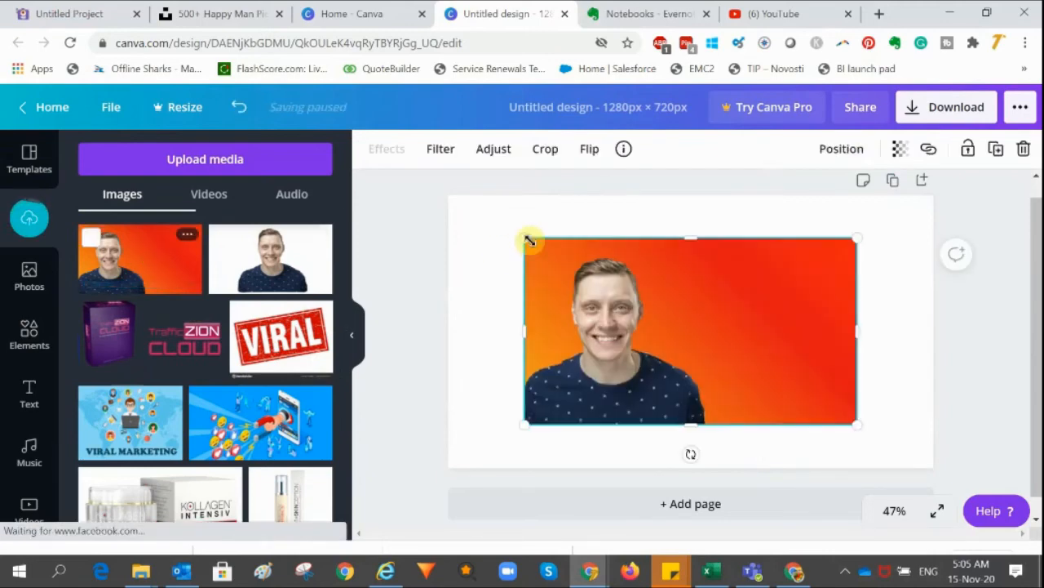
pyautogui.moveTo(523, 235); pyautogui.dragTo(458, 199)
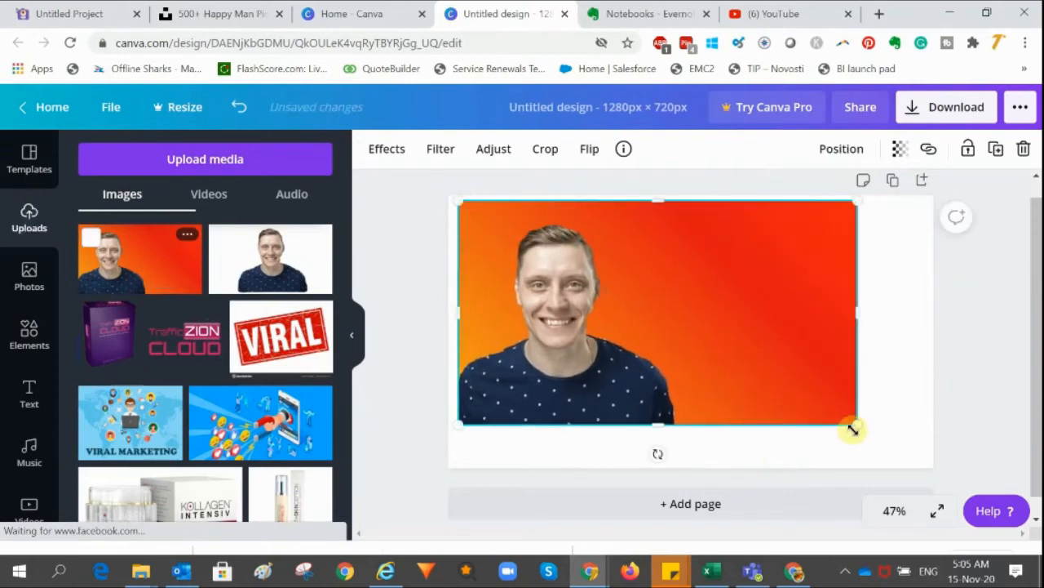
pyautogui.moveTo(854, 424); pyautogui.dragTo(935, 460)
pyautogui.moveTo(454, 197); pyautogui.dragTo(448, 194)
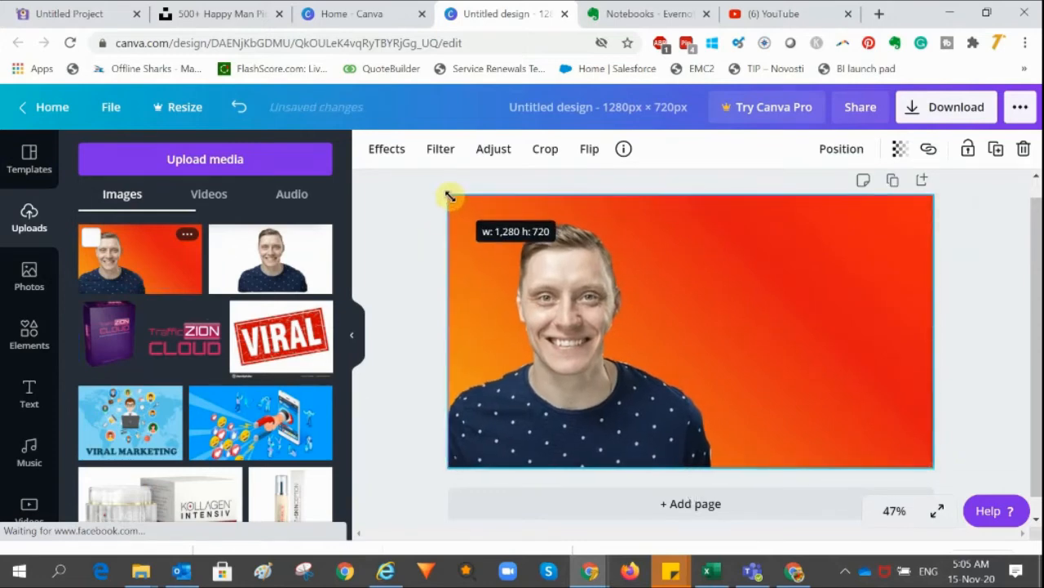
pyautogui.click(392, 277)
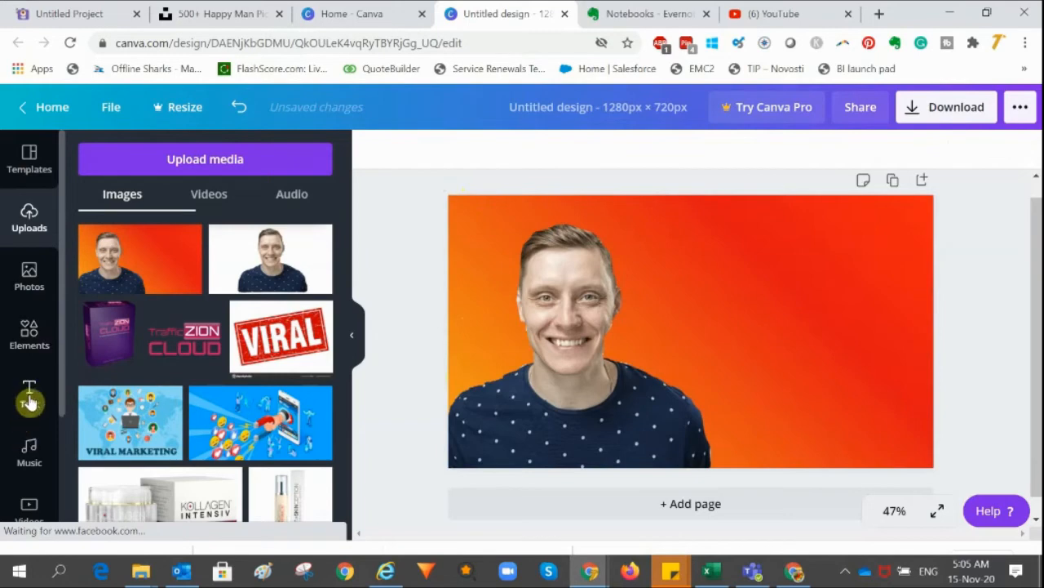
# Add a heading text box and move it to the upper right beside the face
pyautogui.click(29, 400)
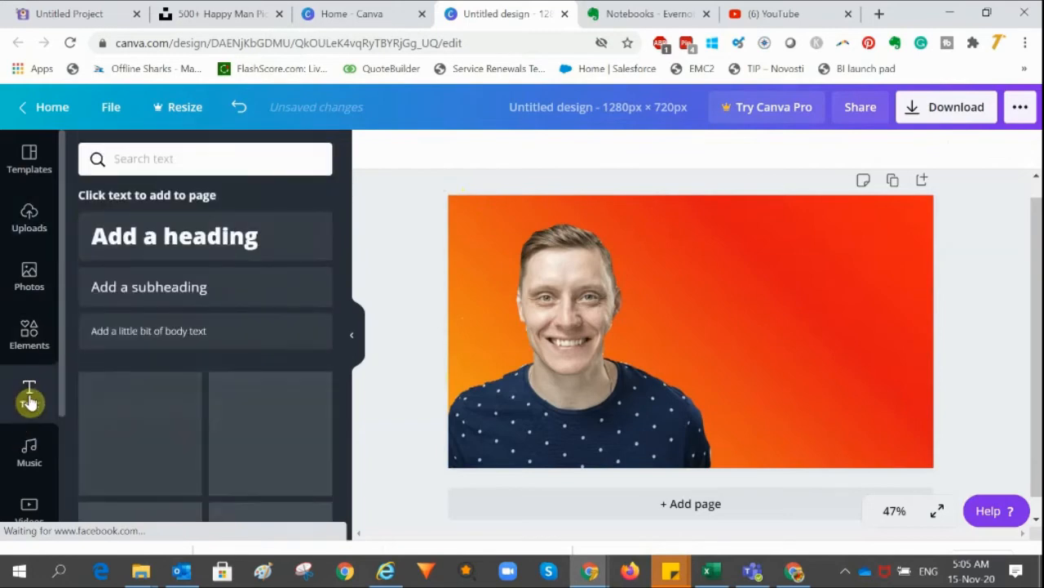
pyautogui.click(173, 245)
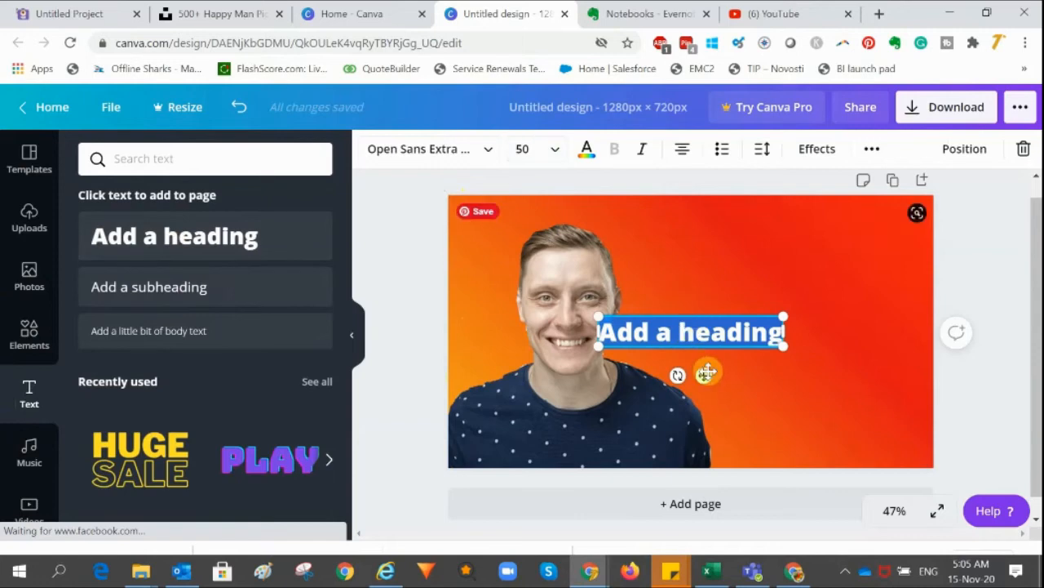
pyautogui.moveTo(707, 373); pyautogui.dragTo(767, 316)
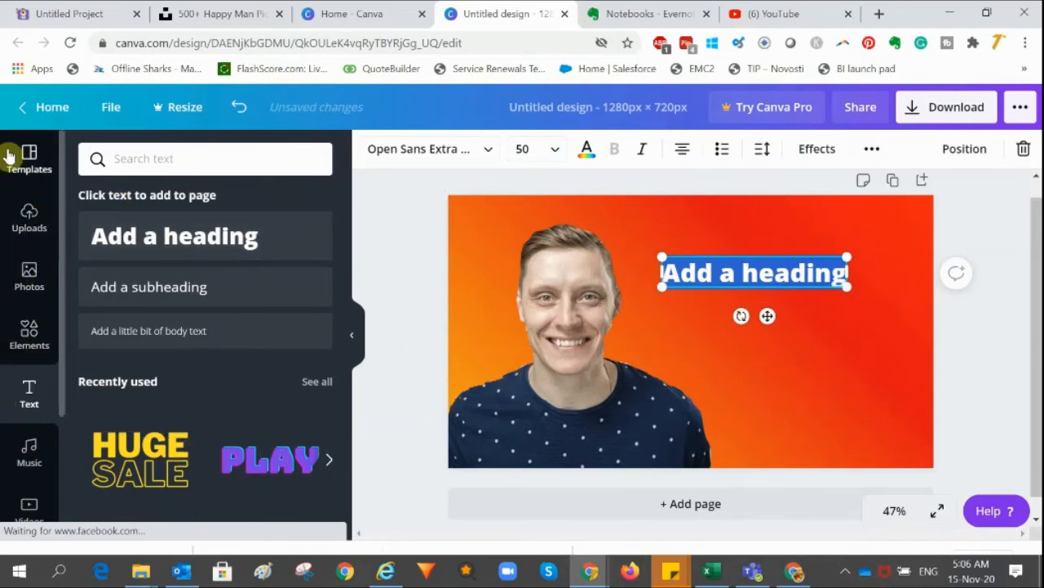
pyautogui.click(483, 150)
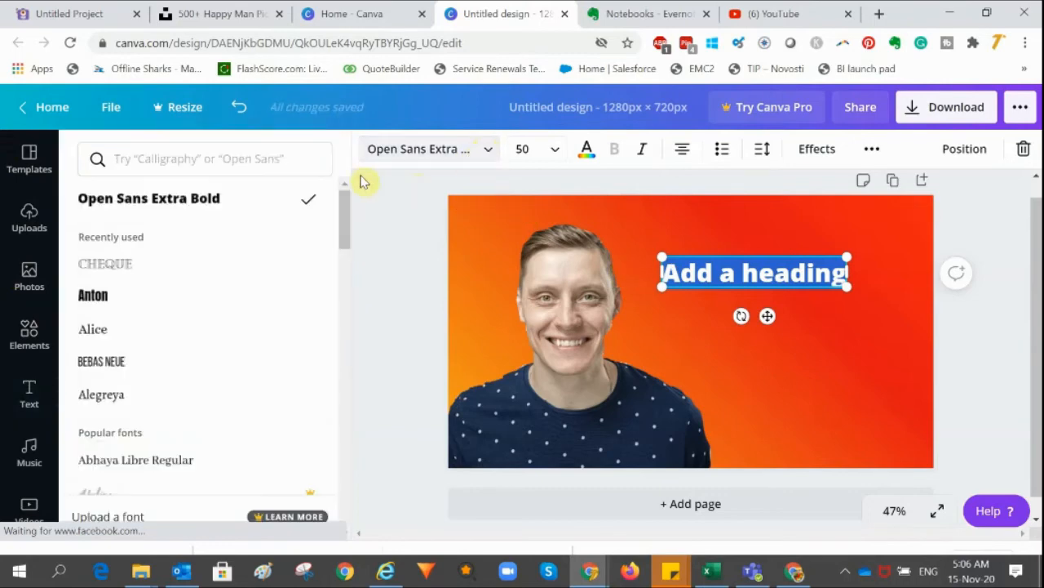
pyautogui.click(488, 155)
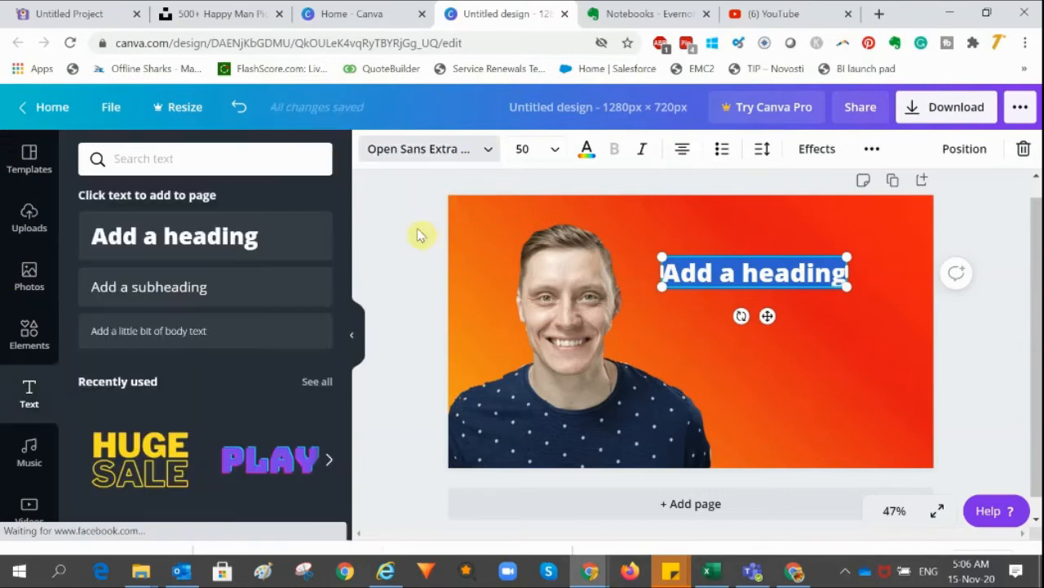
# Browse the text presets available in the text panel
pyautogui.scroll(-3, 175, 432)
pyautogui.scroll(-4, 226, 329)
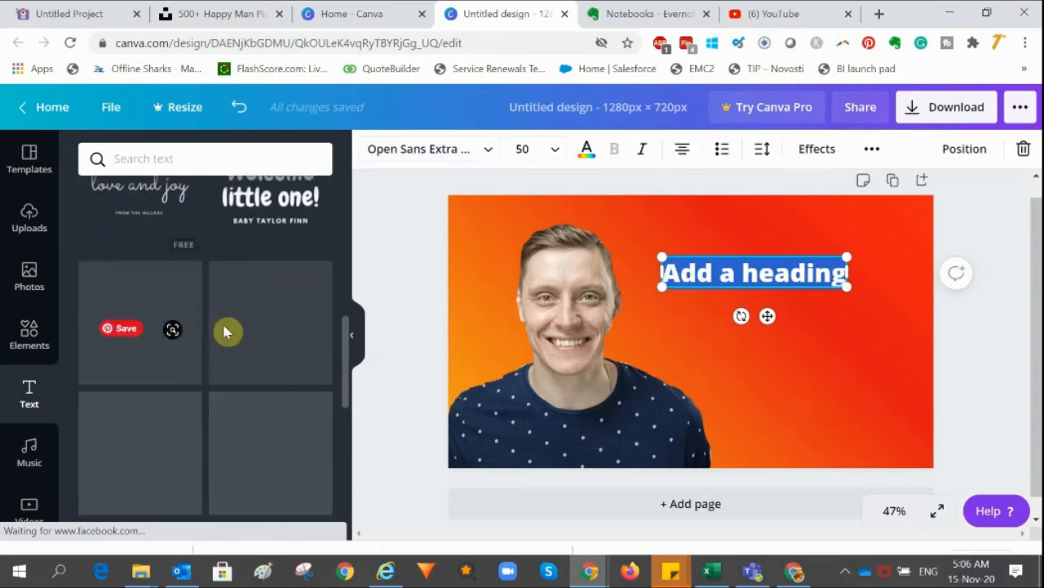
pyautogui.scroll(10, 226, 329)
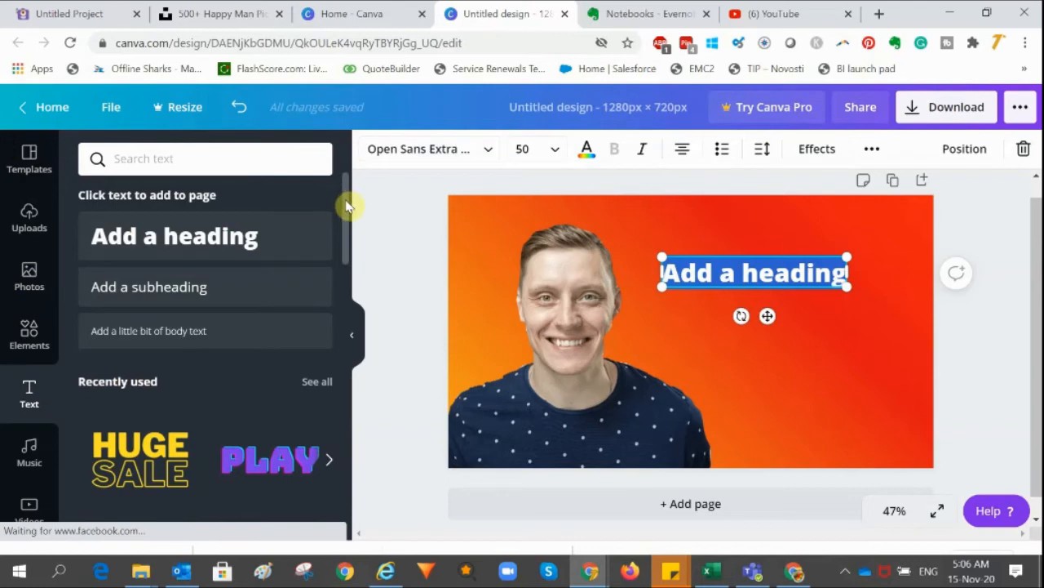
pyautogui.moveTo(346, 205); pyautogui.dragTo(343, 182)
pyautogui.moveTo(347, 231); pyautogui.dragTo(361, 501)
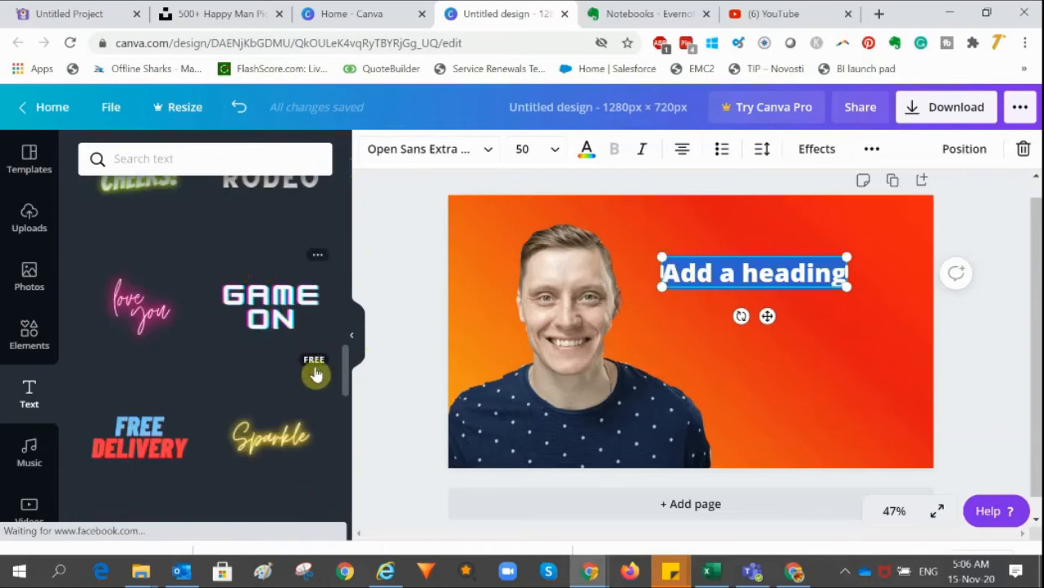
pyautogui.moveTo(350, 368)
pyautogui.mouseDown()
pyautogui.moveTo(357, 530)
pyautogui.moveTo(350, 252)
pyautogui.moveTo(343, 355)
pyautogui.mouseUp()
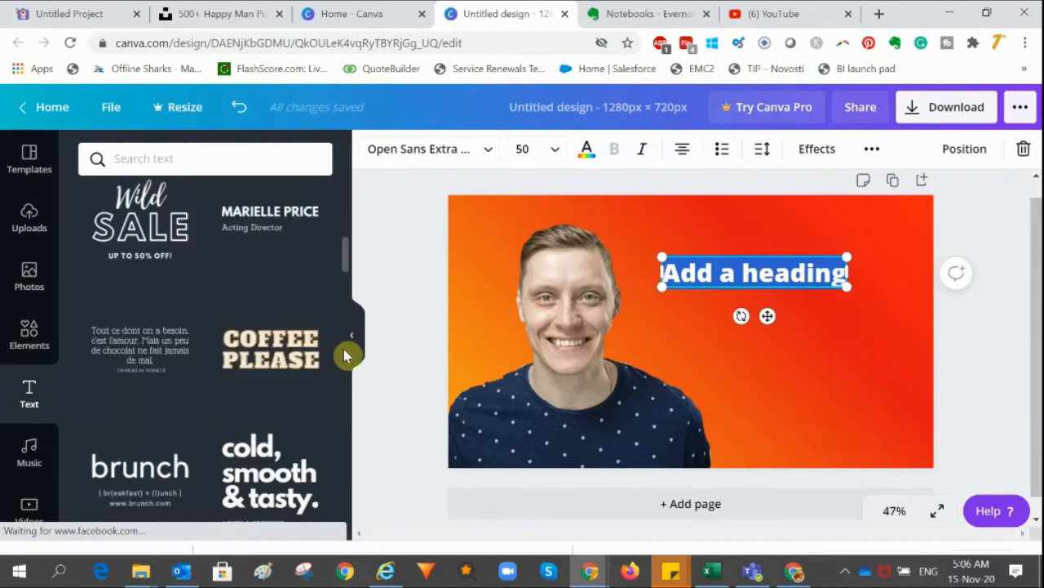
pyautogui.scroll(-5, 344, 355)
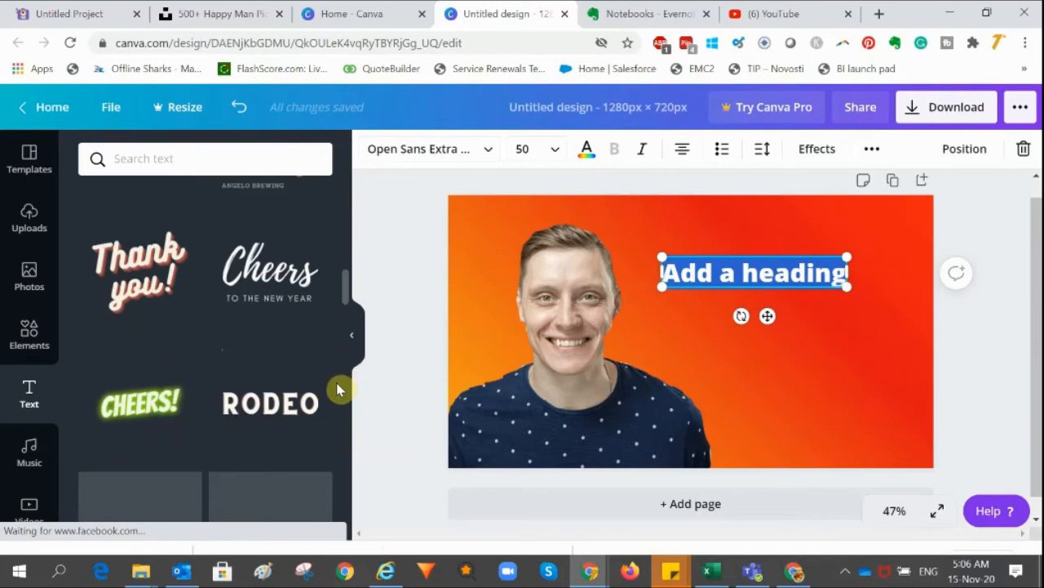
# Add the CHEERS! text preset across the lower part of the canvas and delete the Add a heading text
pyautogui.click(142, 413)
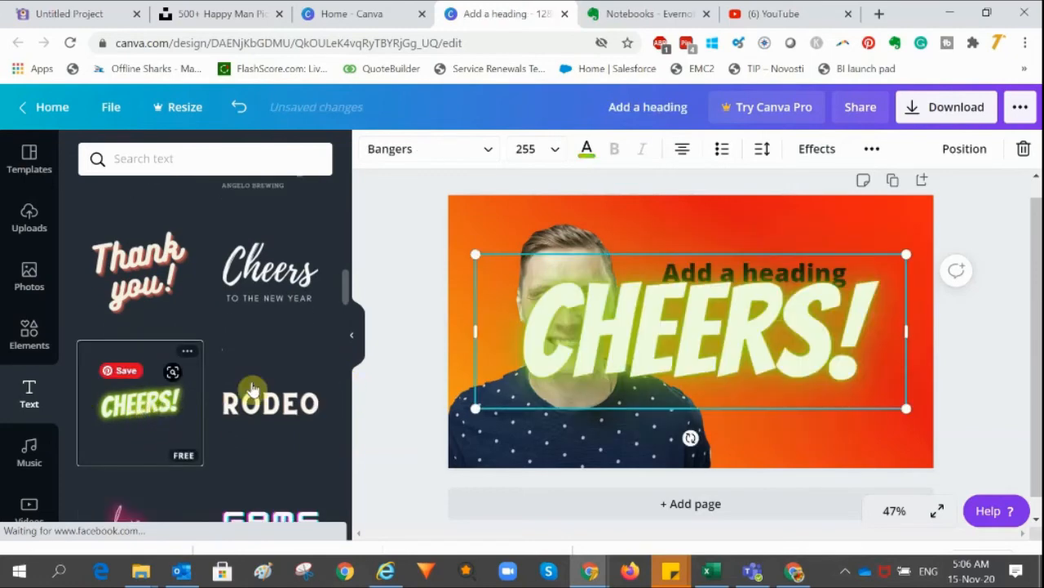
pyautogui.moveTo(716, 334); pyautogui.dragTo(686, 399)
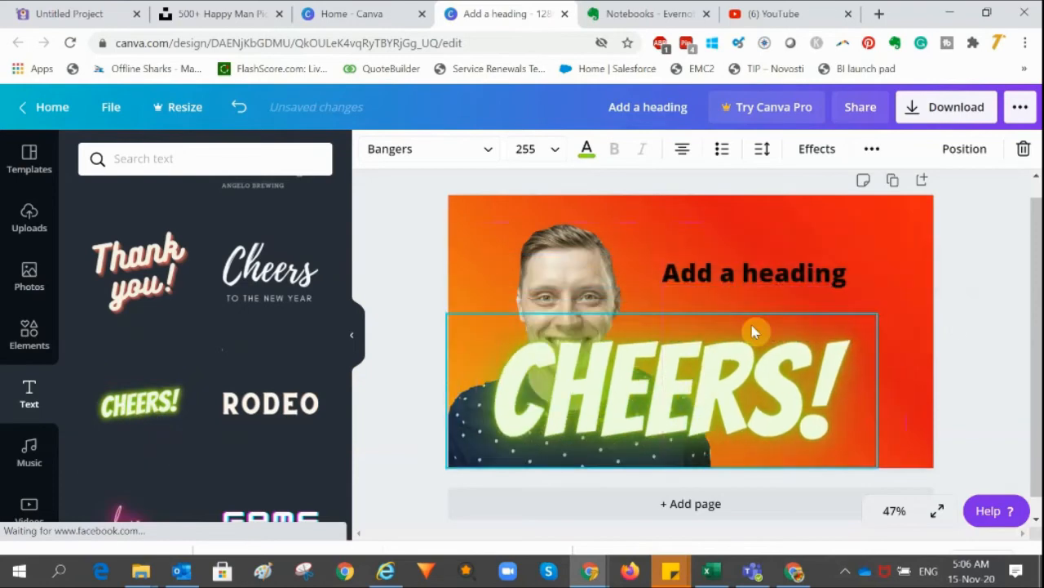
pyautogui.click(762, 275)
pyautogui.press('Delete')
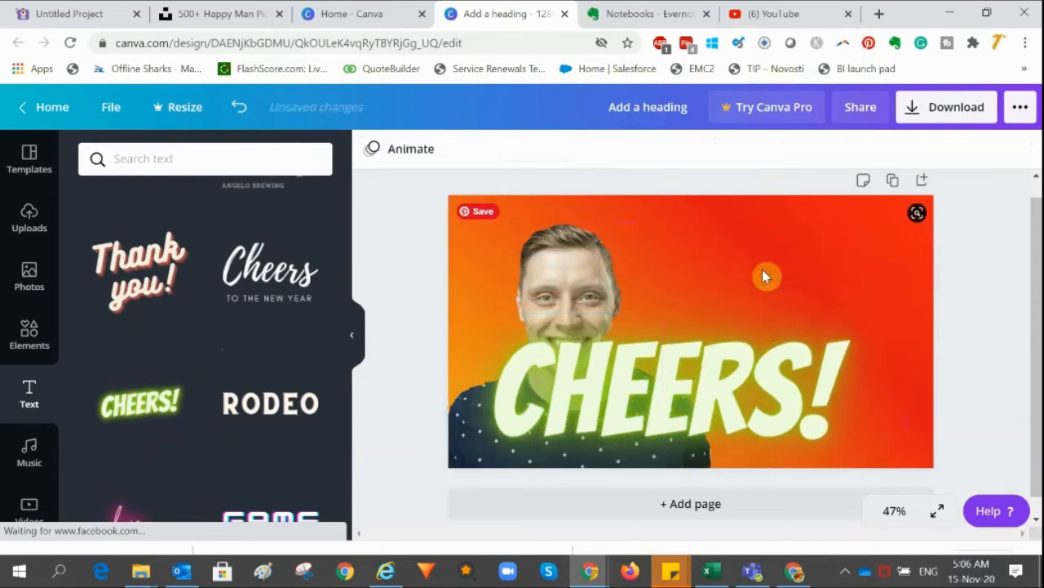
# Shrink the CHEERS! text and move it to the upper right area beside the face
pyautogui.moveTo(758, 324); pyautogui.dragTo(730, 286)
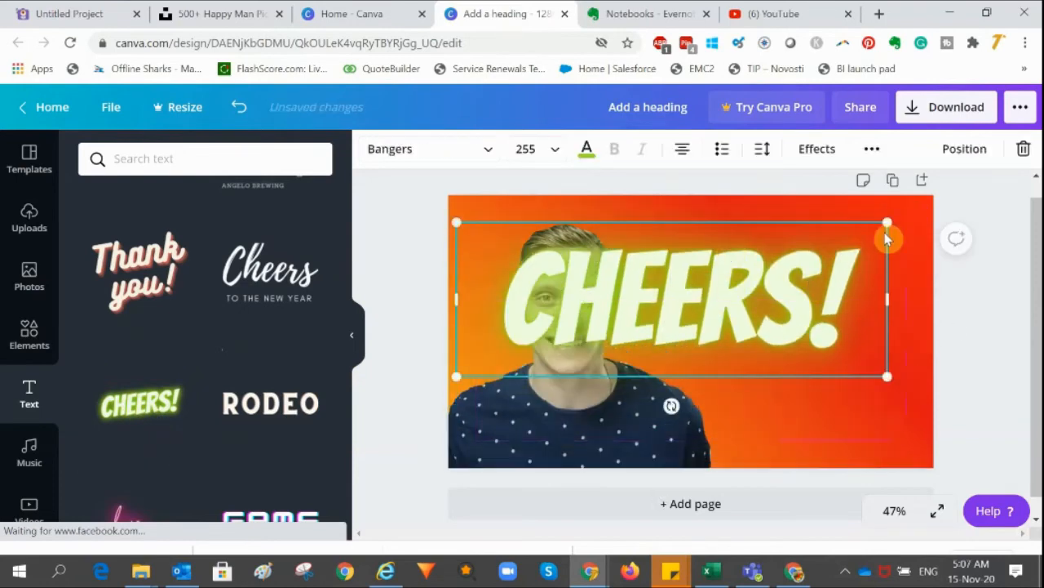
pyautogui.moveTo(887, 220); pyautogui.dragTo(576, 337)
pyautogui.moveTo(549, 396); pyautogui.dragTo(754, 317)
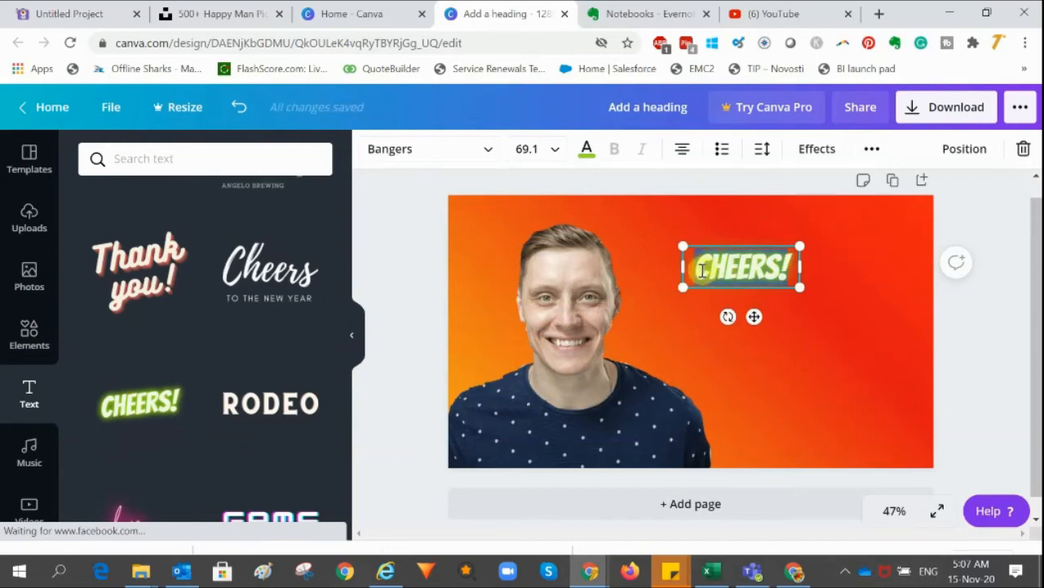
# Replace the CHEERS! text with 10 BEST WAYS TO MAKE MONEY ONLINE
pyautogui.write('10')
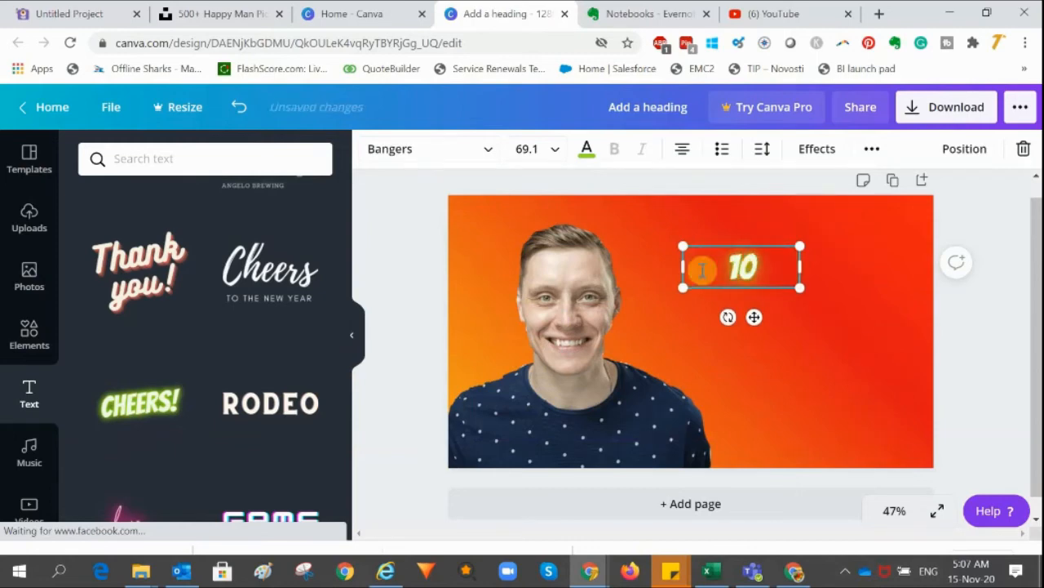
pyautogui.write(' BEST')
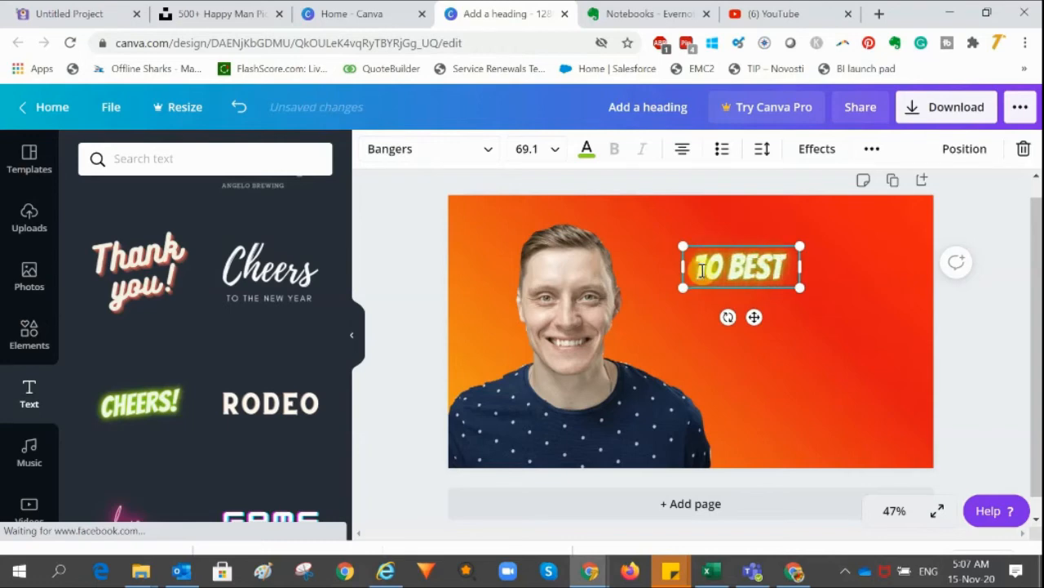
pyautogui.write(' WAYS TO')
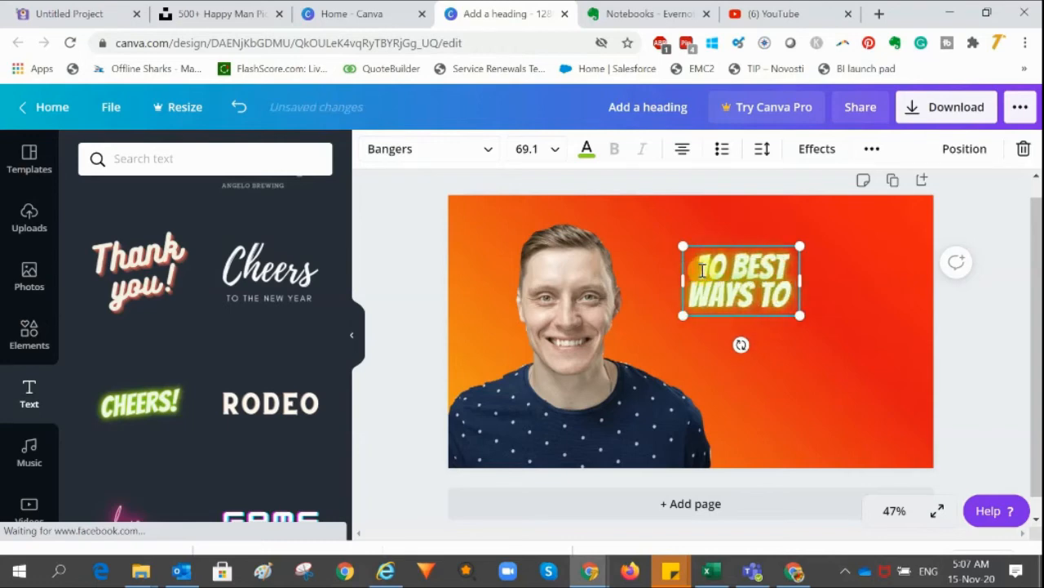
pyautogui.write(' MAKE M')
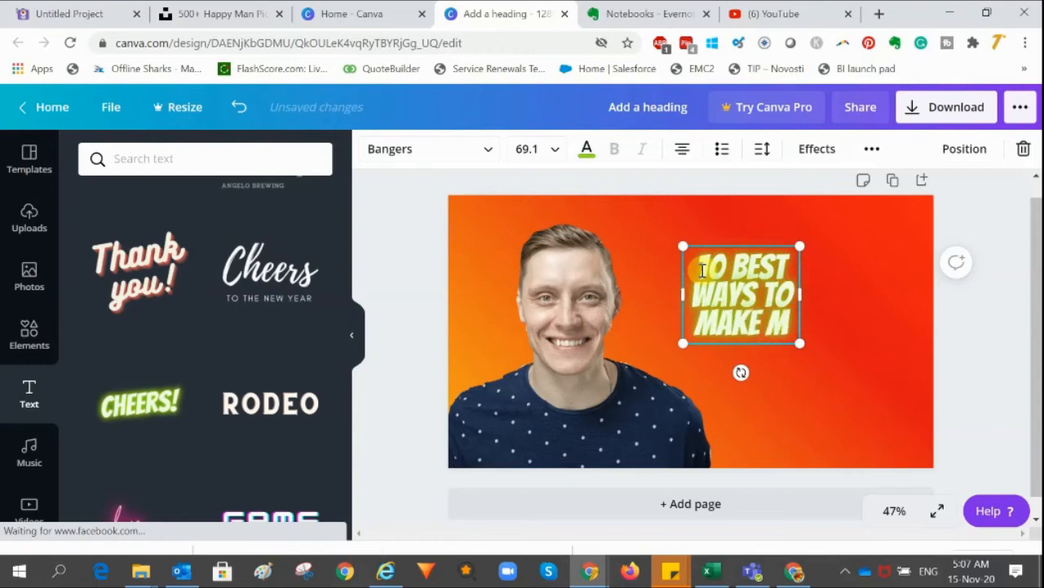
pyautogui.write('ONEY ON')
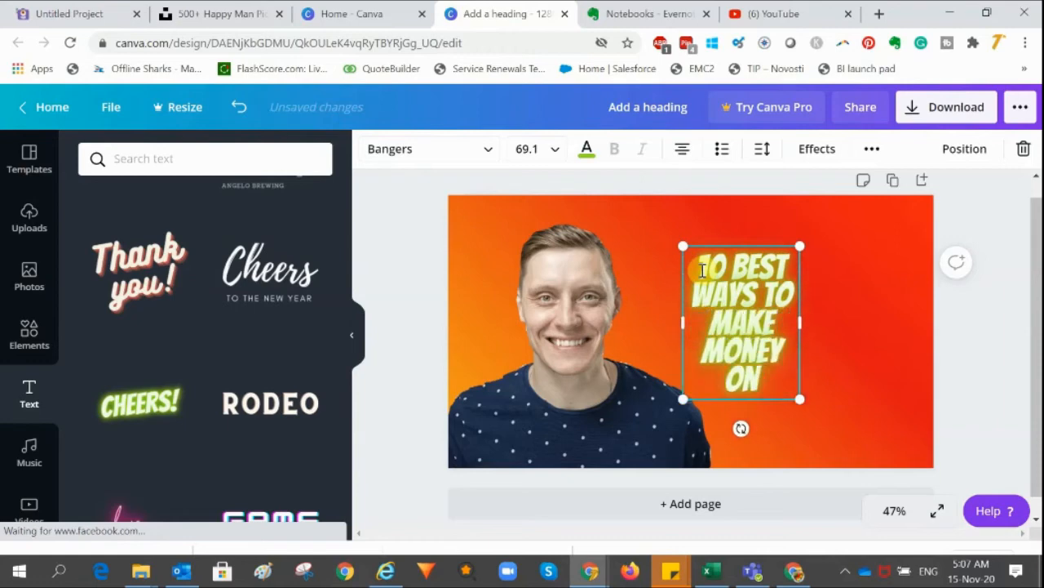
pyautogui.write('LINE')
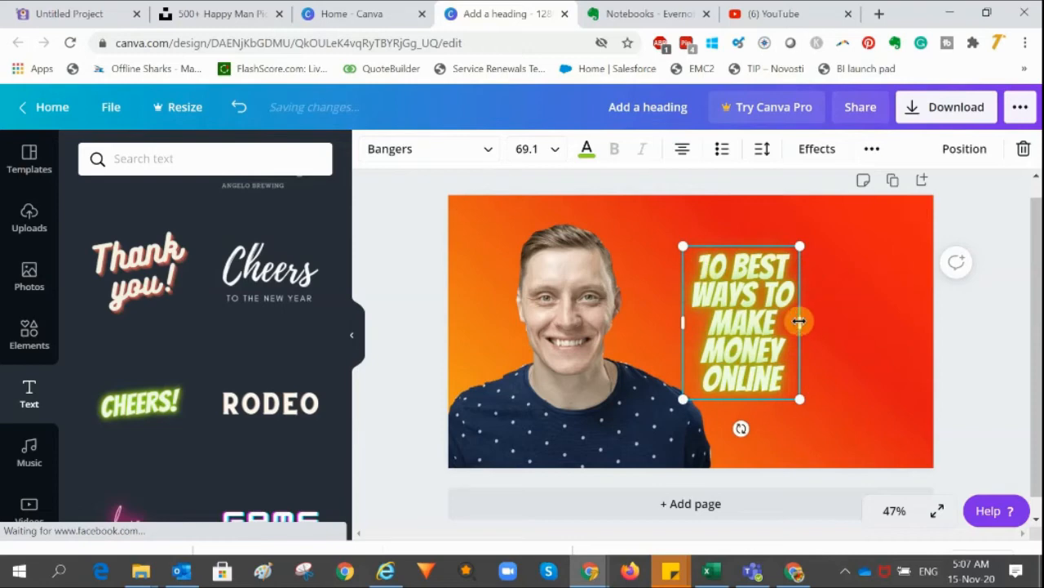
# Widen the headline box and enlarge the text to about 118 so it spans the upper right of the canvas
pyautogui.moveTo(799, 321); pyautogui.dragTo(875, 324)
pyautogui.moveTo(878, 247); pyautogui.dragTo(1010, 180)
pyautogui.moveTo(873, 263); pyautogui.dragTo(804, 353)
pyautogui.press('Escape')
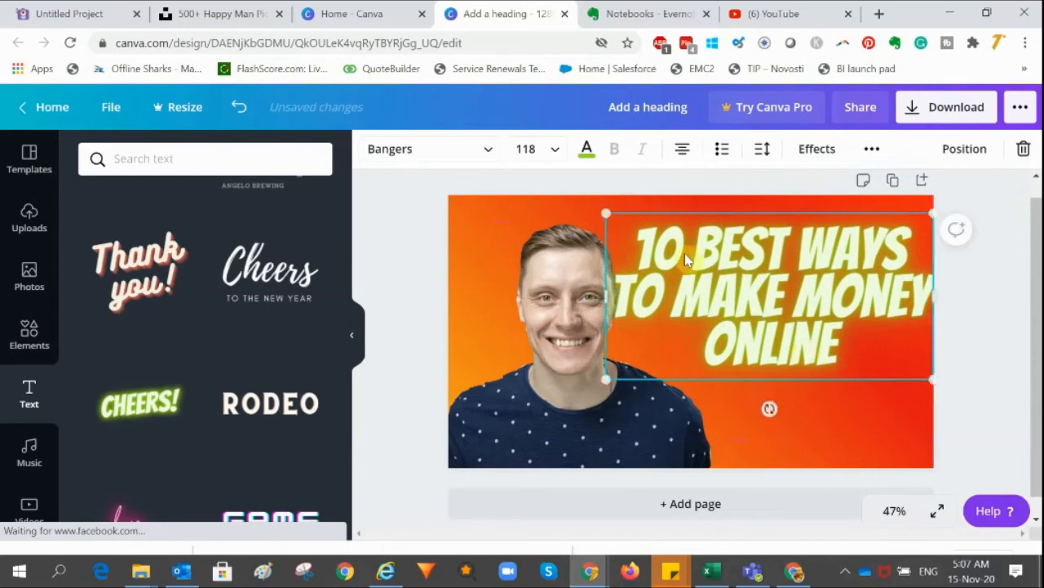
# Fine-tune the headline to about size 113 and settle its position in the upper right
pyautogui.moveTo(606, 211); pyautogui.dragTo(620, 220)
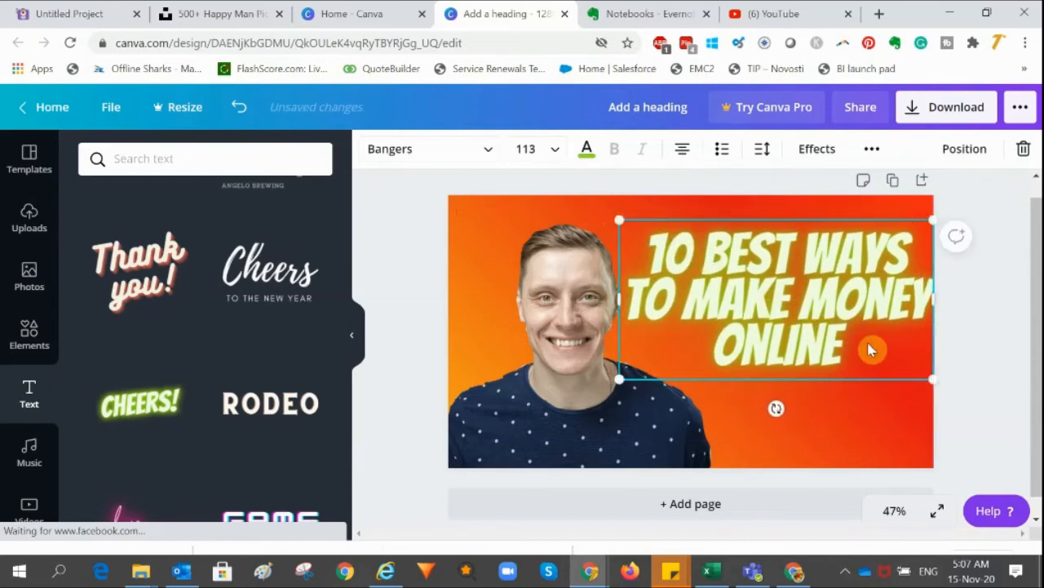
pyautogui.moveTo(871, 349)
pyautogui.mouseDown()
pyautogui.moveTo(858, 343)
pyautogui.moveTo(868, 342)
pyautogui.mouseUp()
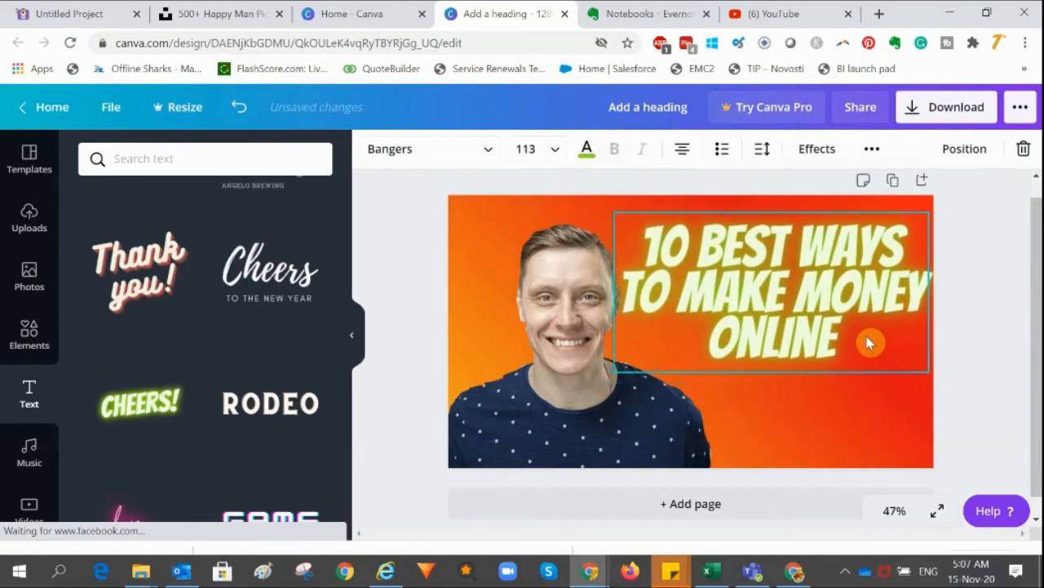
pyautogui.click(960, 335)
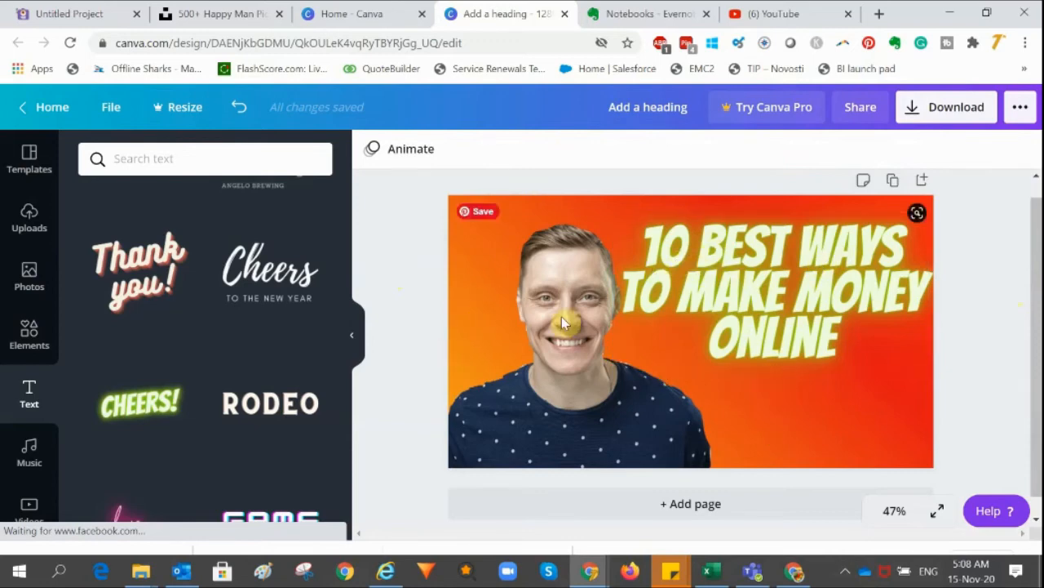
# Open the download options, set the file type to JPG and start the download
pyautogui.click(954, 109)
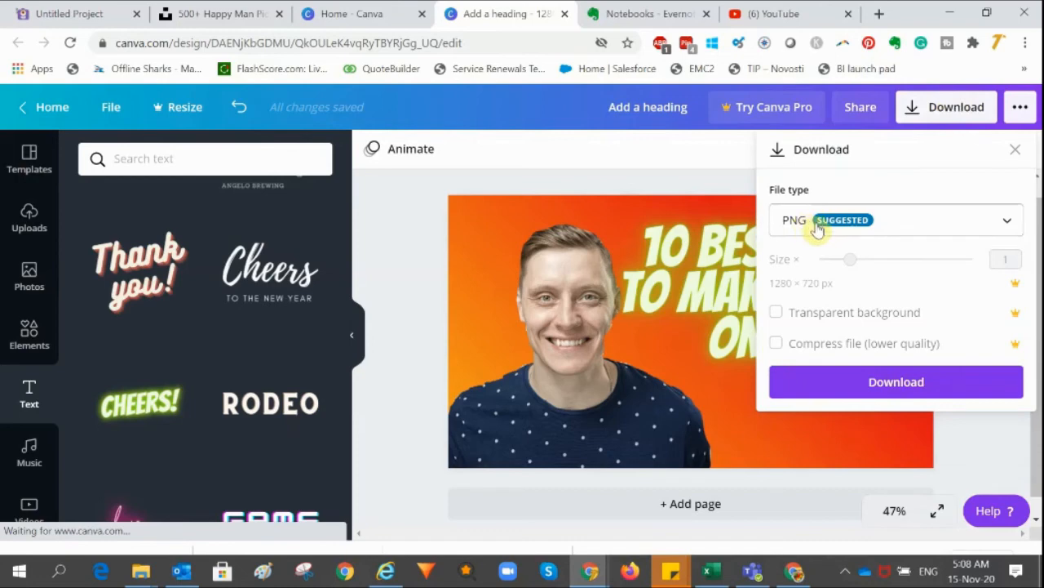
pyautogui.click(1009, 221)
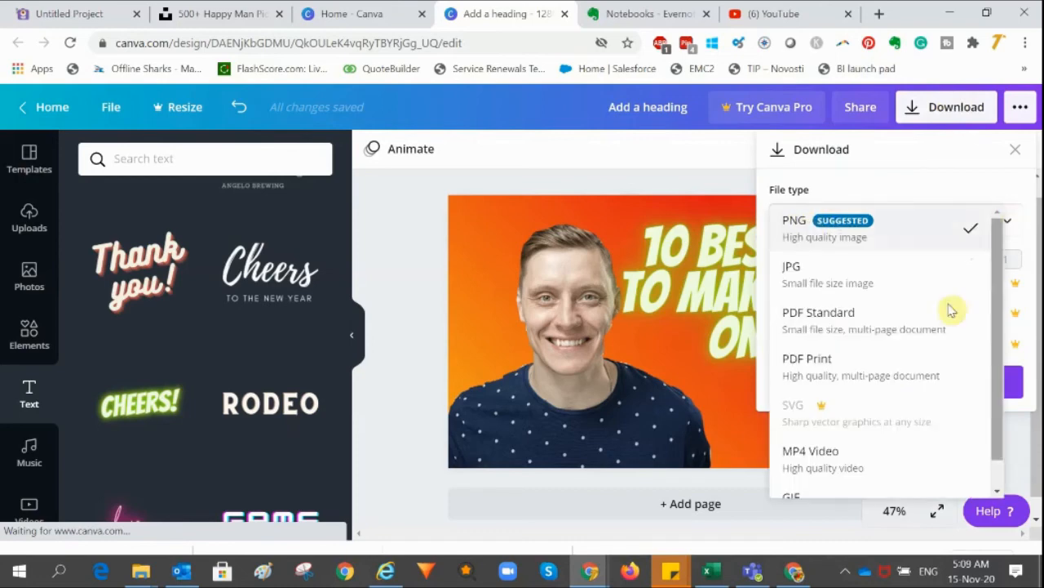
pyautogui.click(812, 275)
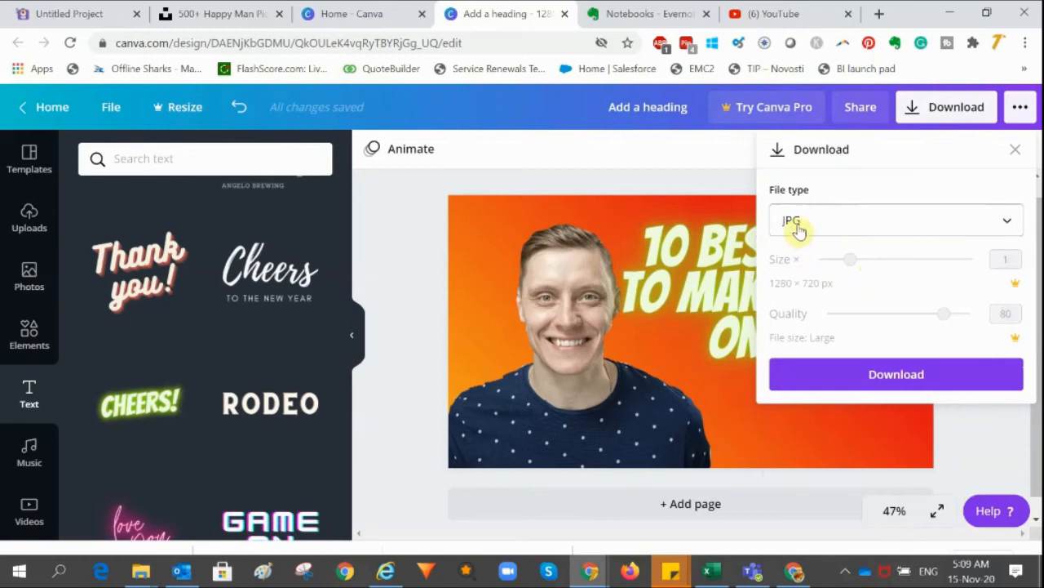
pyautogui.click(896, 377)
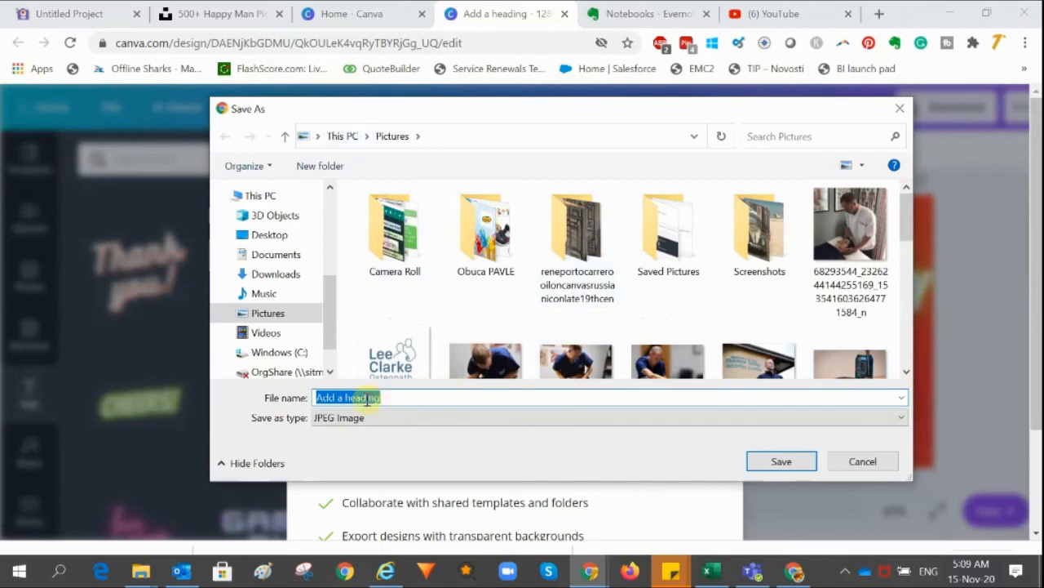
# Save the image in Pictures as 10 best ways to make money online and dismiss the Canva Pro offer
pyautogui.moveTo(620, 117); pyautogui.dragTo(419, 98)
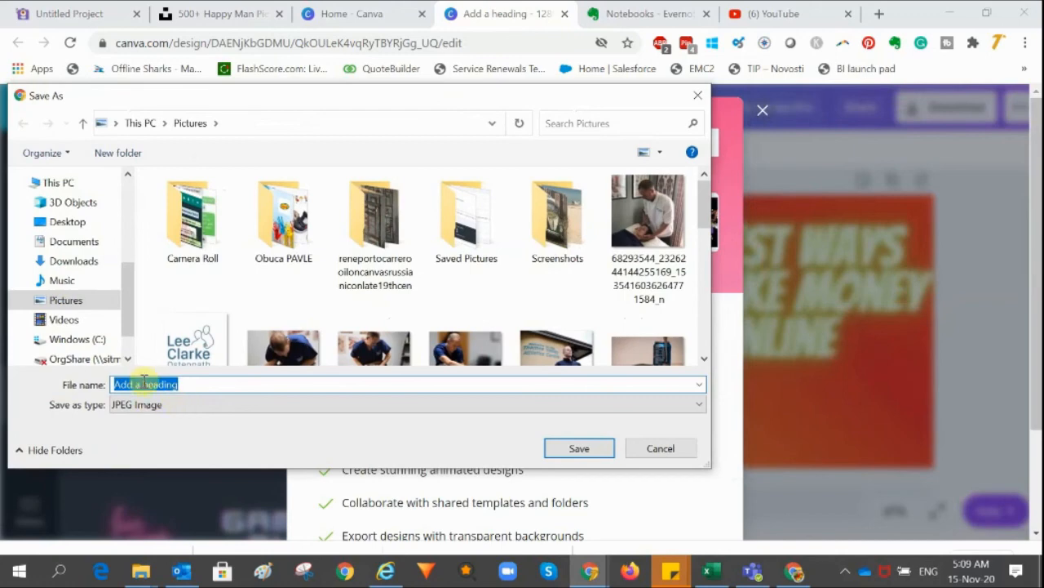
pyautogui.write('10')
pyautogui.write('bes')
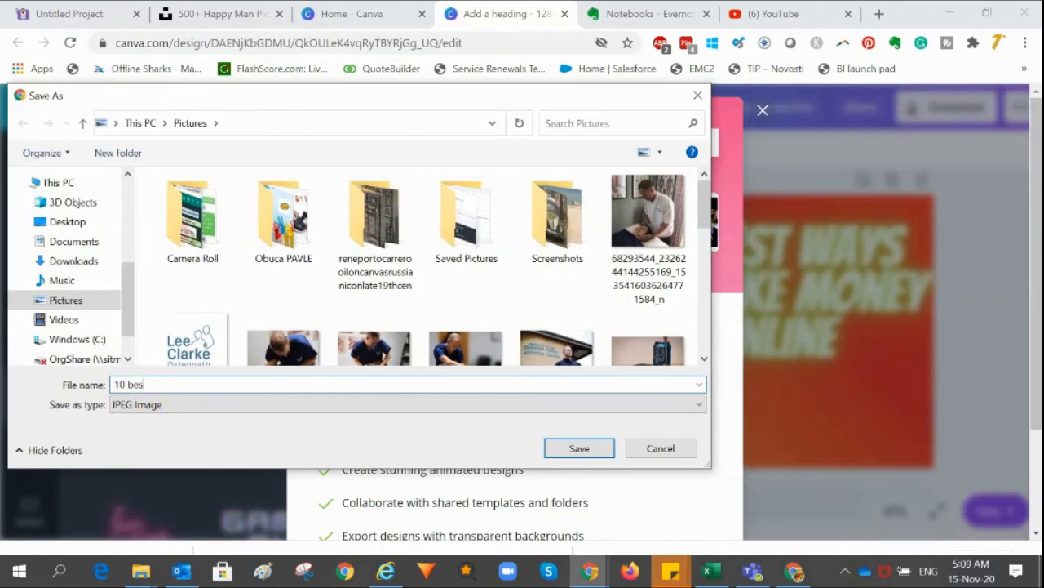
pyautogui.write('t ways to make money online')
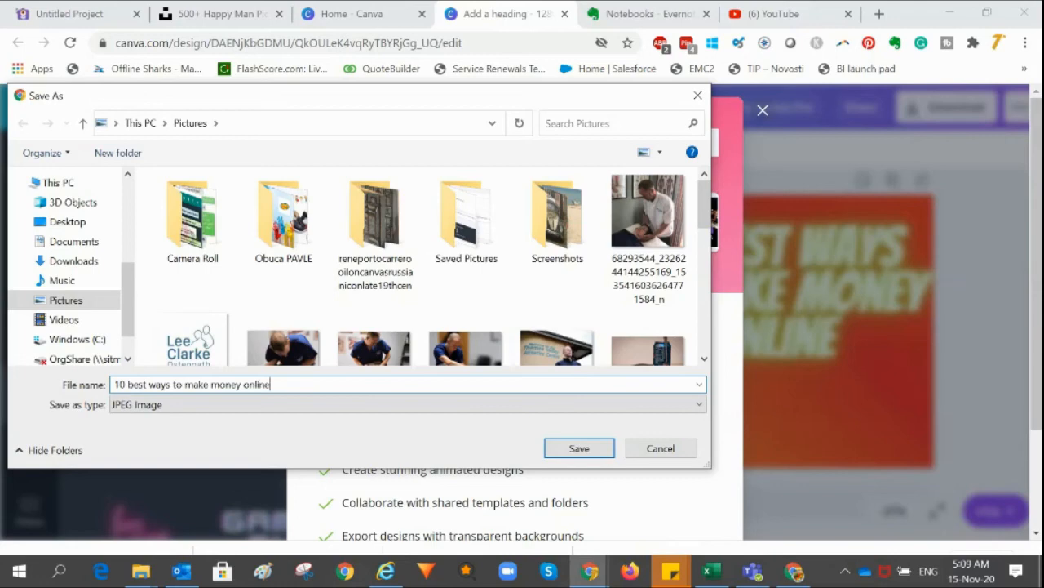
pyautogui.click(578, 451)
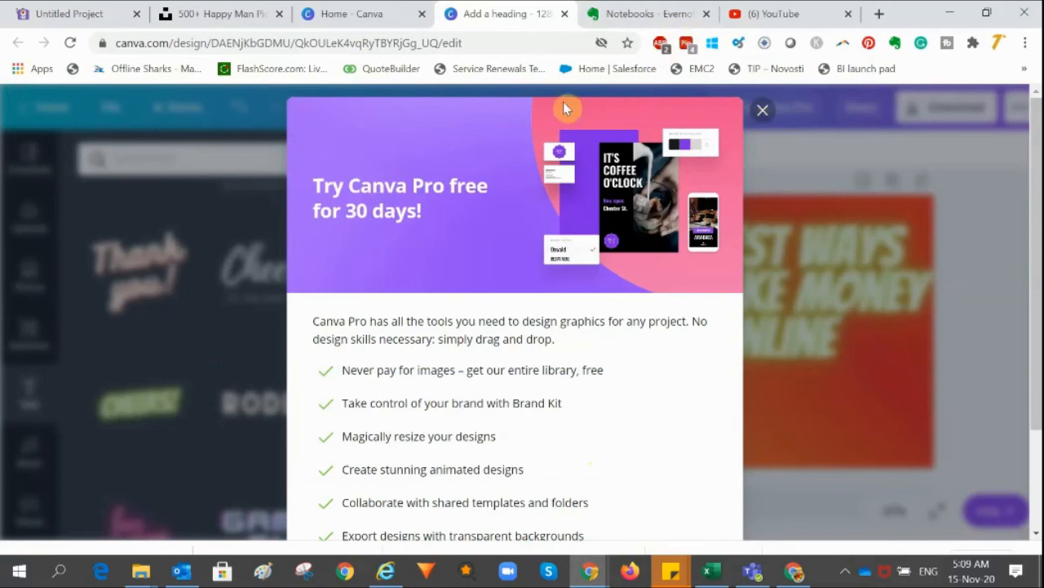
pyautogui.click(765, 110)
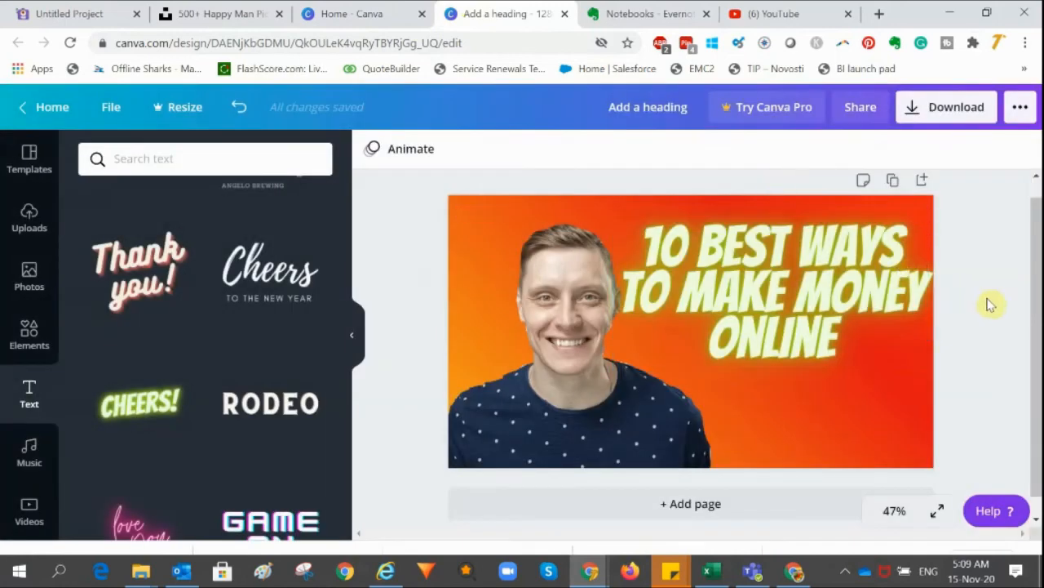